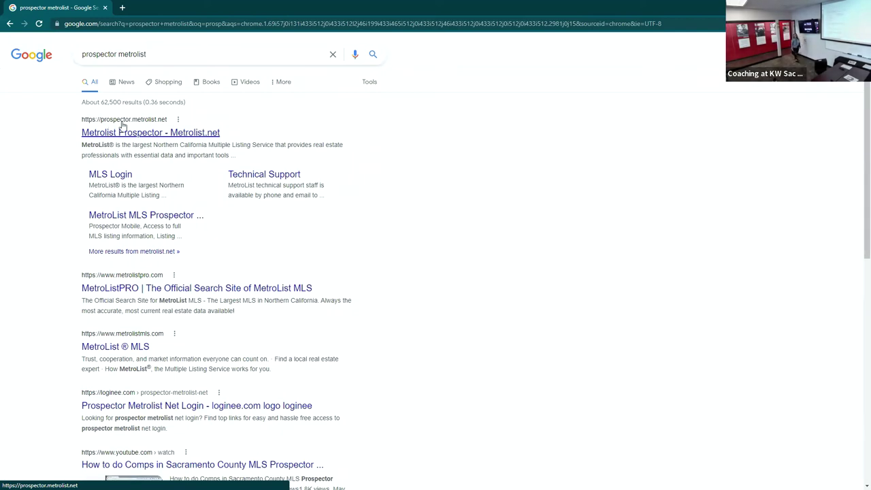
# Sign in to MetroList Prospector with the agent ID and password, decline saving it, and launch Prospector+.
pyautogui.click(139, 134)
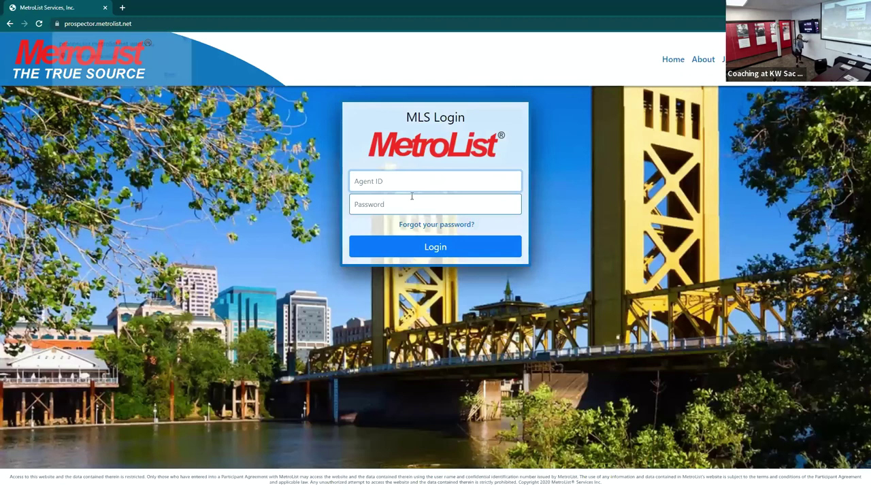
pyautogui.write('ptrem')
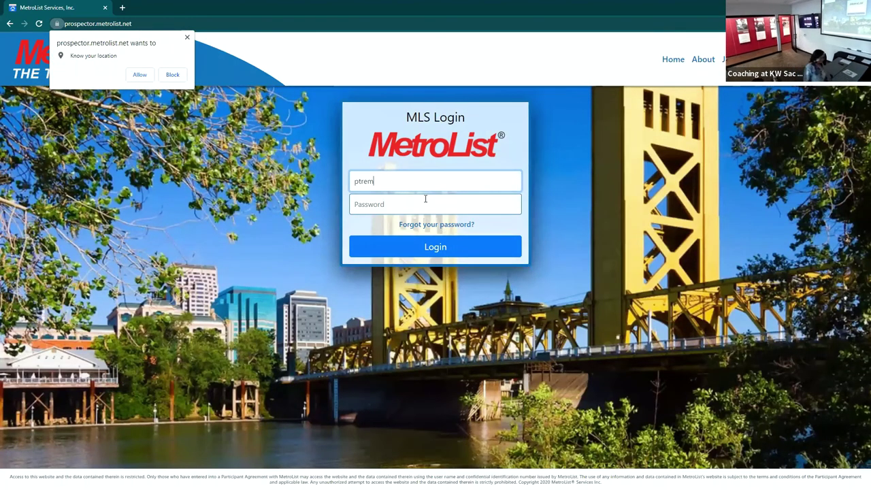
pyautogui.write('amy')
pyautogui.click(425, 202)
pyautogui.write('••••••••')
pyautogui.press('Return')
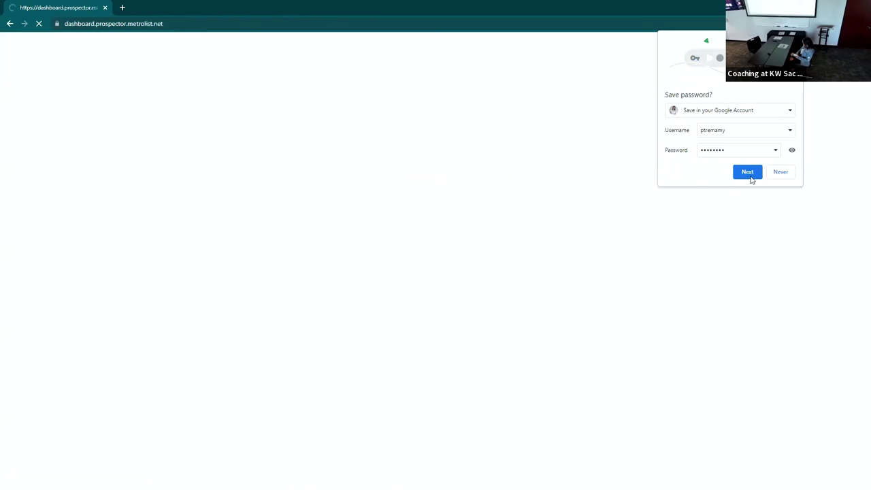
pyautogui.click(783, 172)
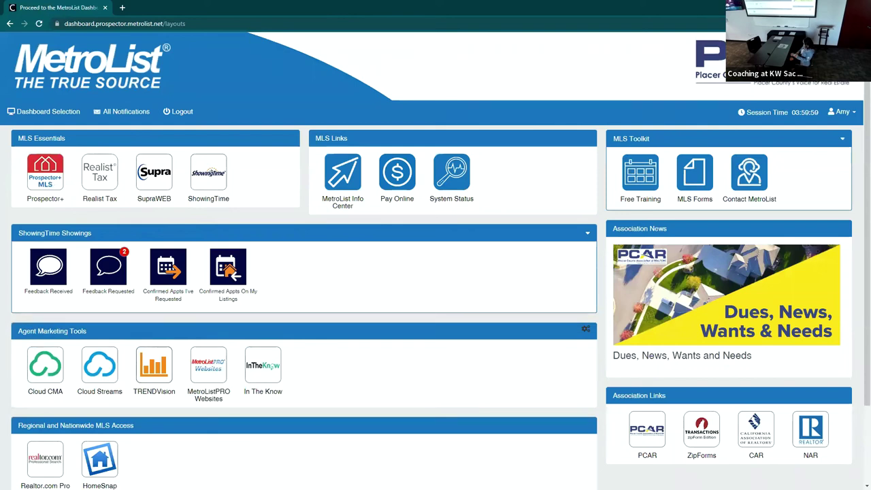
pyautogui.click(54, 182)
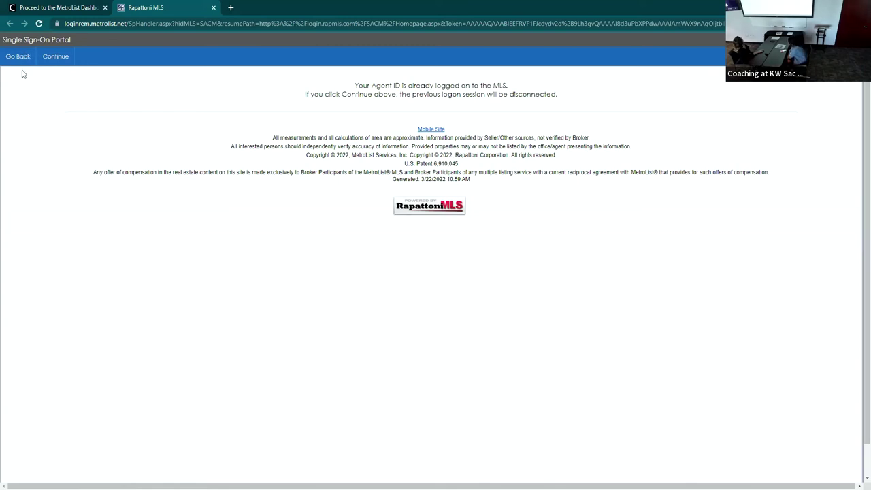
# Replace the old session and start a Quick Search with Price Thru 400, 5+ bedrooms and 3 bathrooms.
pyautogui.click(64, 61)
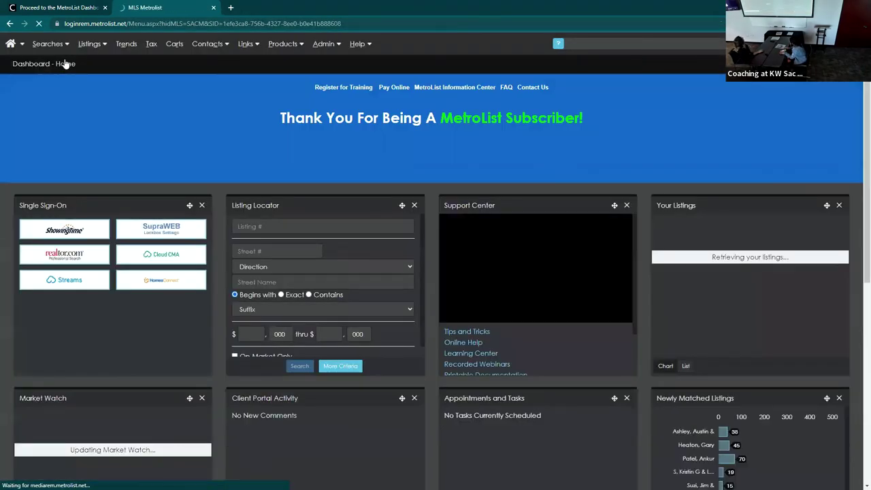
pyautogui.moveTo(43, 45)
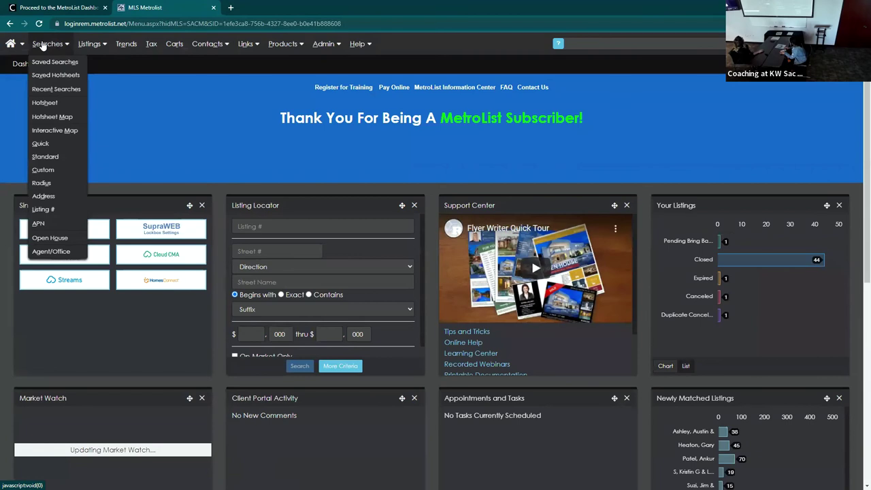
pyautogui.click(53, 144)
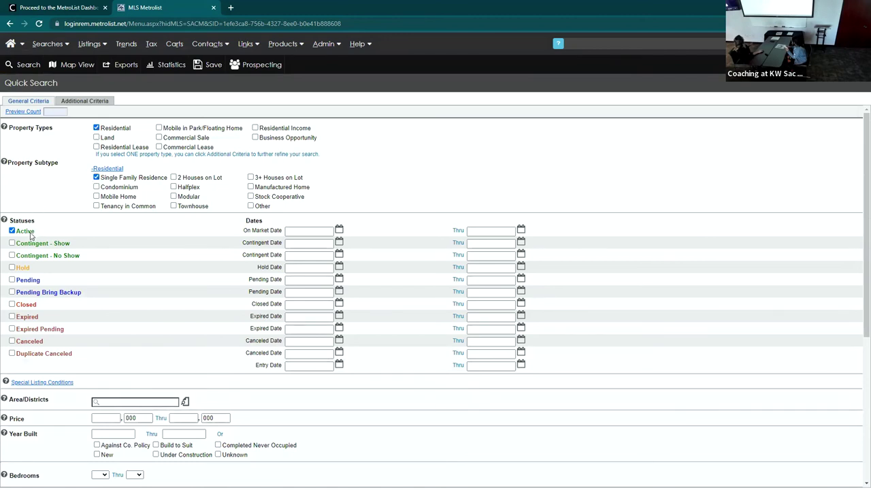
pyautogui.scroll(-1, 114, 249)
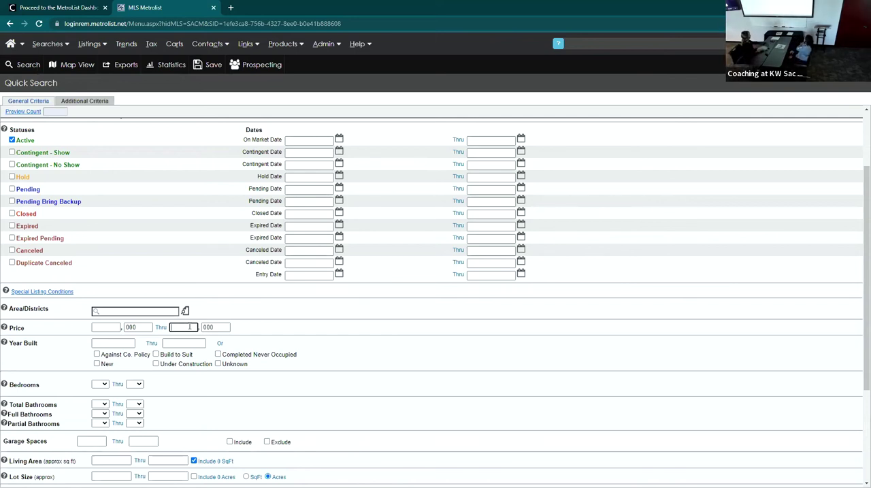
pyautogui.write('400')
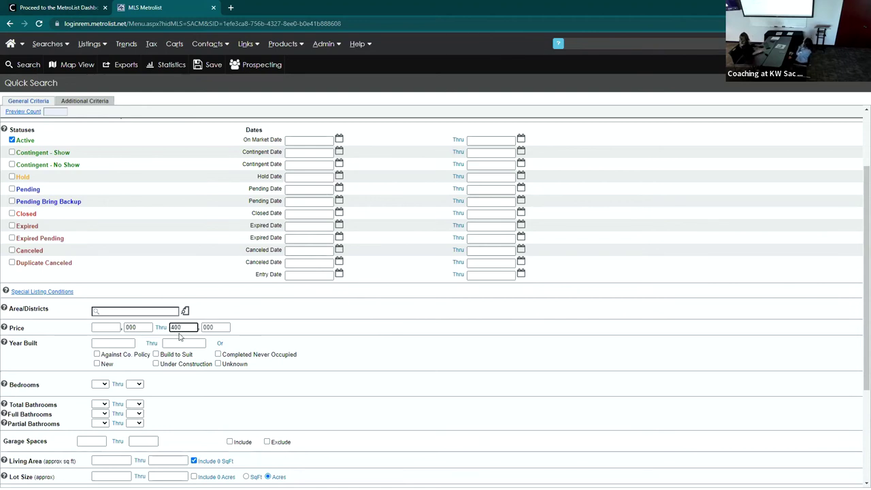
pyautogui.click(99, 384)
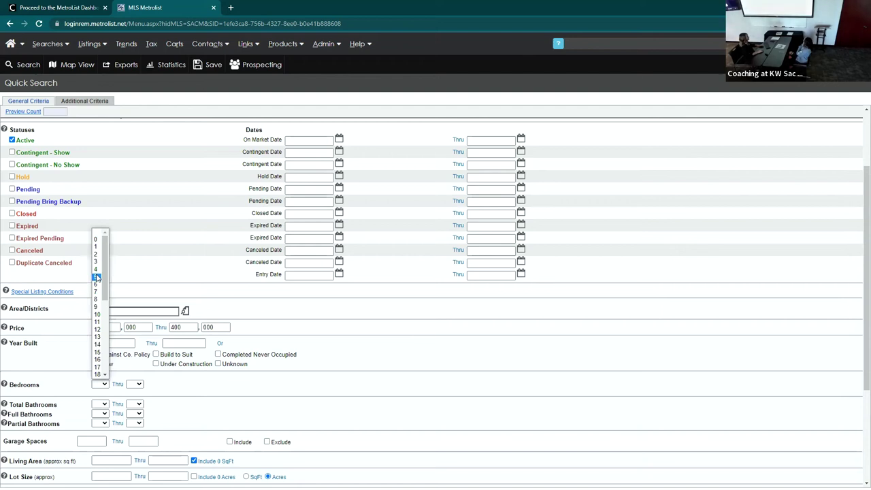
pyautogui.click(97, 277)
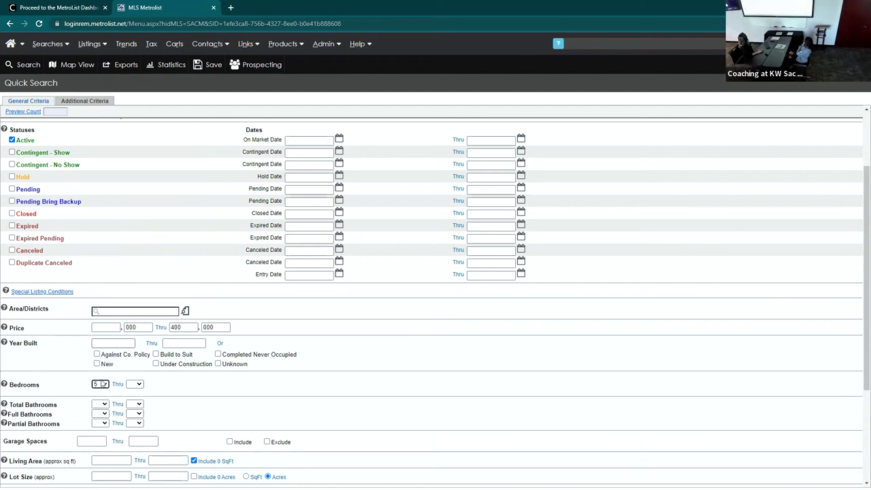
pyautogui.click(94, 404)
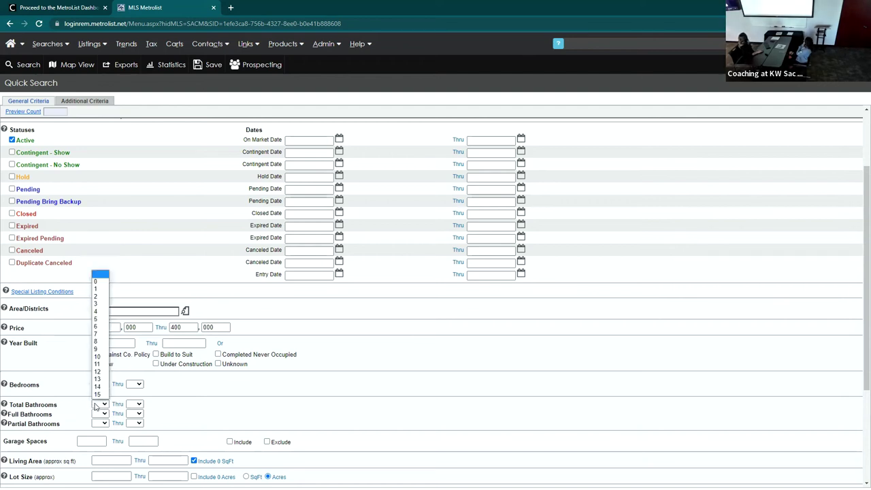
pyautogui.click(100, 304)
# Add garage spaces 2–2 with Include and a 2000 sq ft living area minimum, then preview the count.
pyautogui.scroll(-1, 68, 357)
pyautogui.click(103, 395)
pyautogui.click(134, 396)
pyautogui.click(229, 397)
pyautogui.scroll(-2, 173, 383)
pyautogui.click(109, 369)
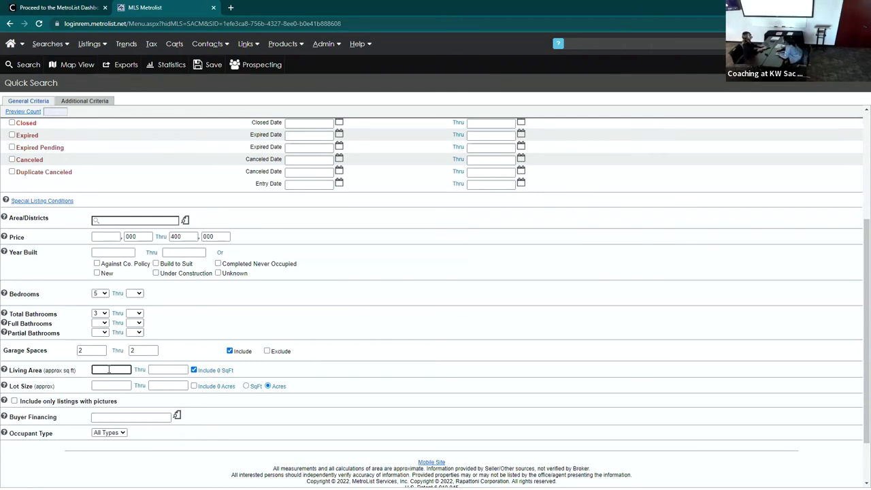
pyautogui.write('2000')
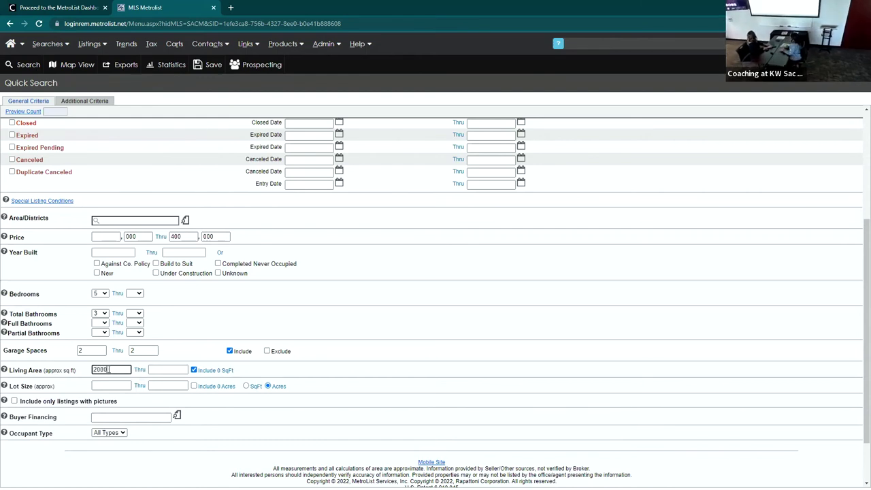
pyautogui.click(58, 370)
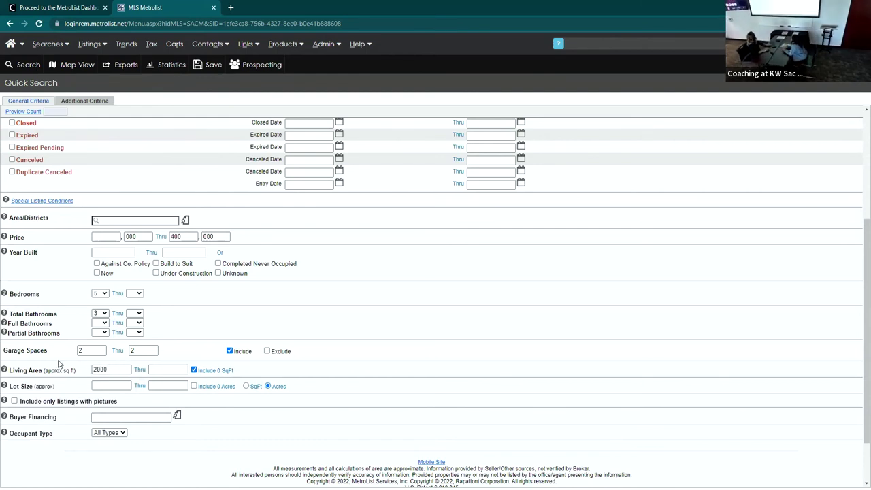
pyautogui.click(27, 112)
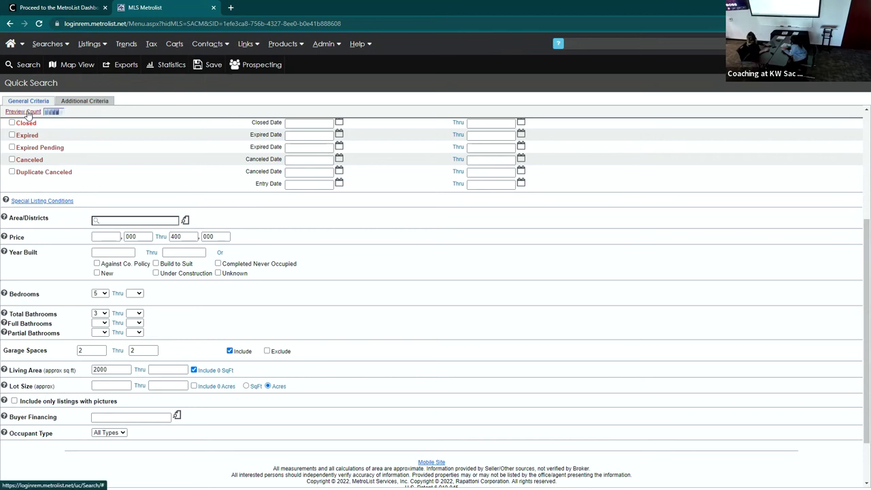
# In the Area lookup, choose Sacramento County with Elverta and add Yuba County.
pyautogui.click(185, 220)
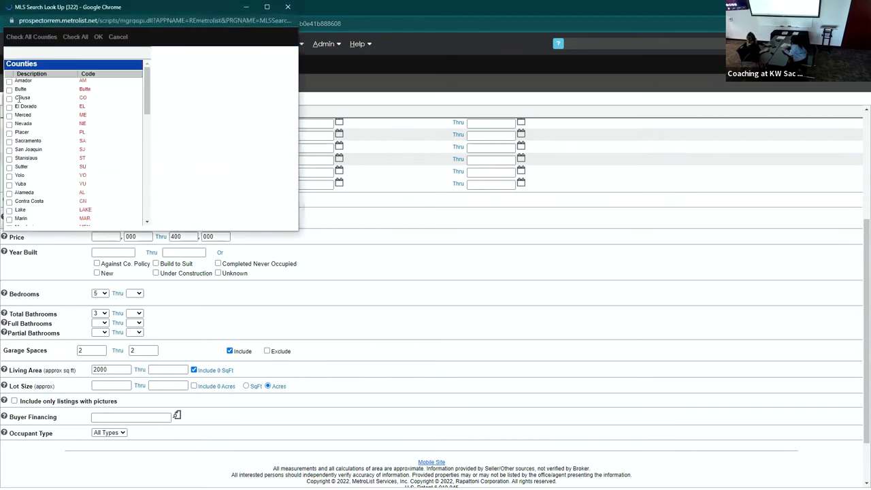
pyautogui.click(9, 141)
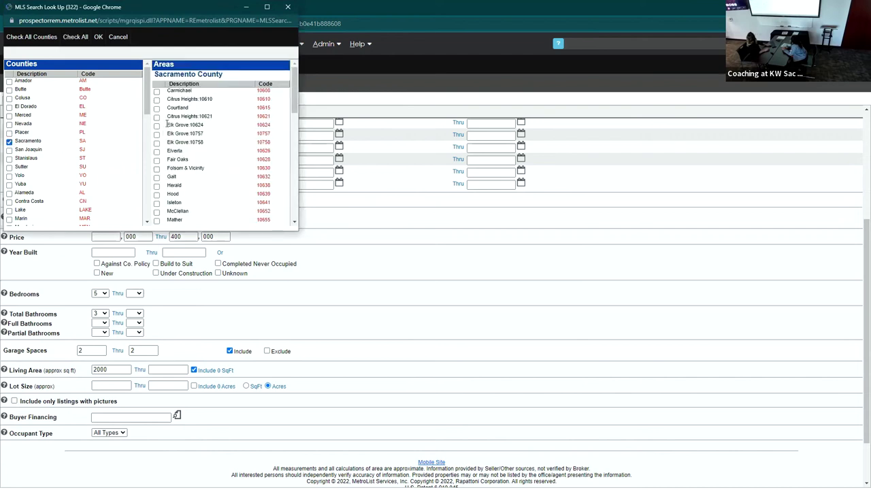
pyautogui.click(156, 151)
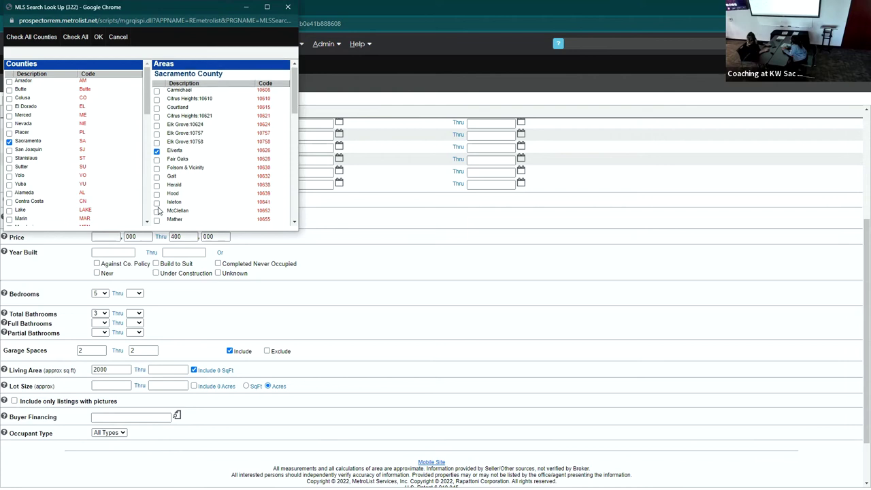
pyautogui.scroll(-1, 158, 204)
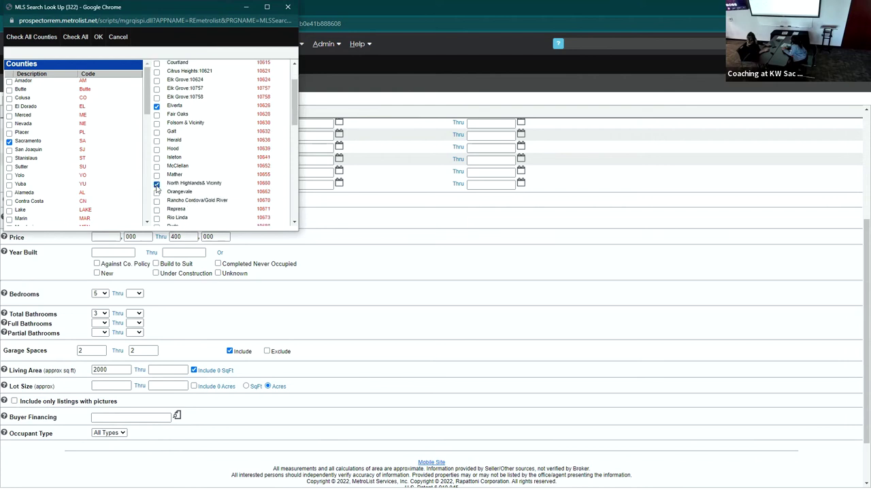
pyautogui.scroll(-1, 161, 197)
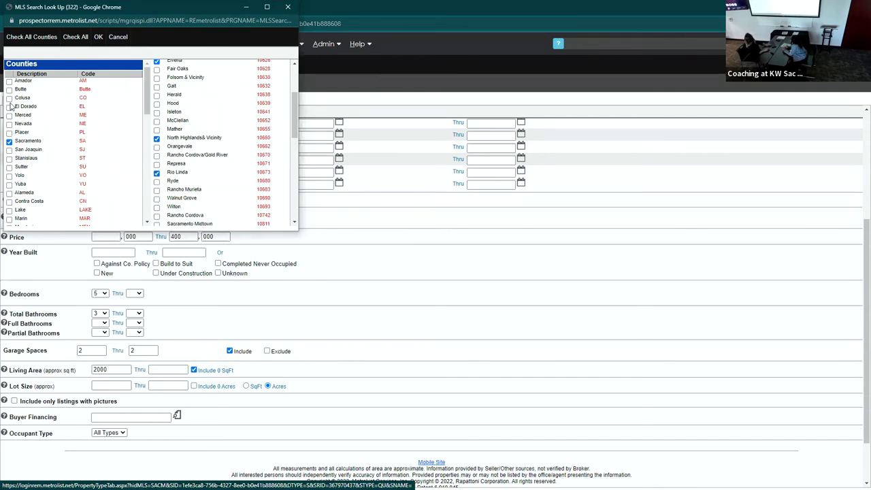
pyautogui.click(8, 185)
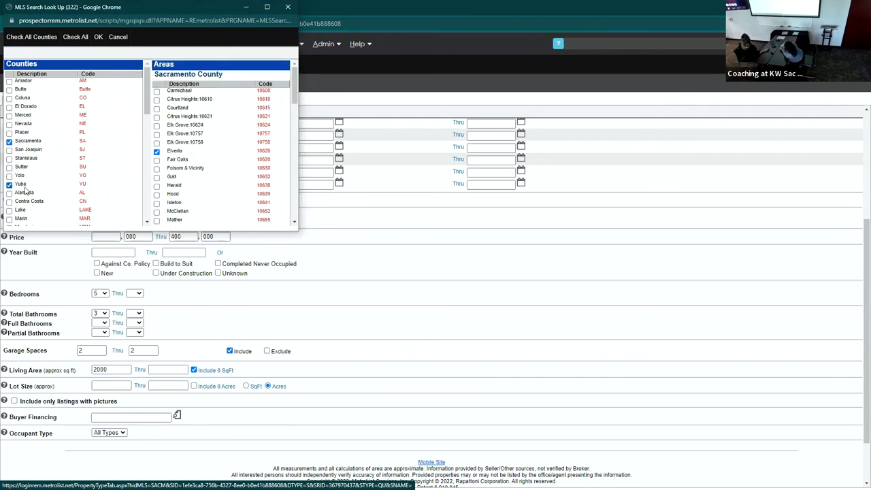
pyautogui.scroll(-10, 224, 163)
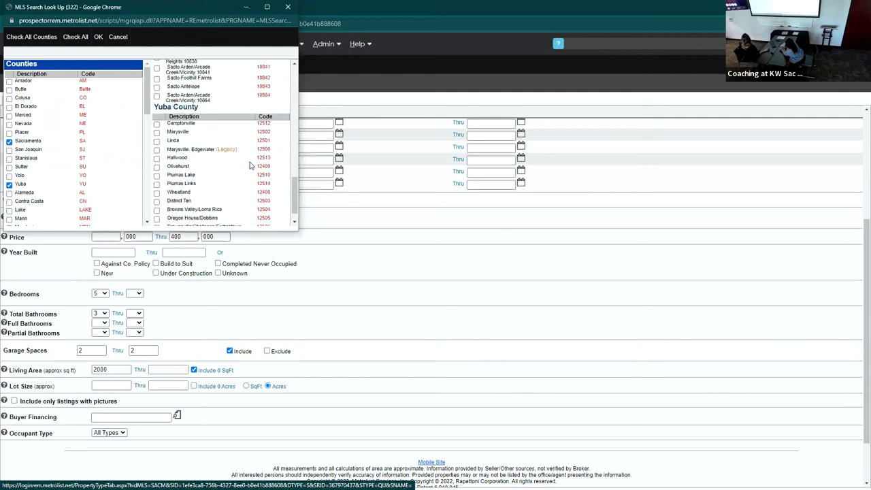
pyautogui.scroll(-1, 179, 141)
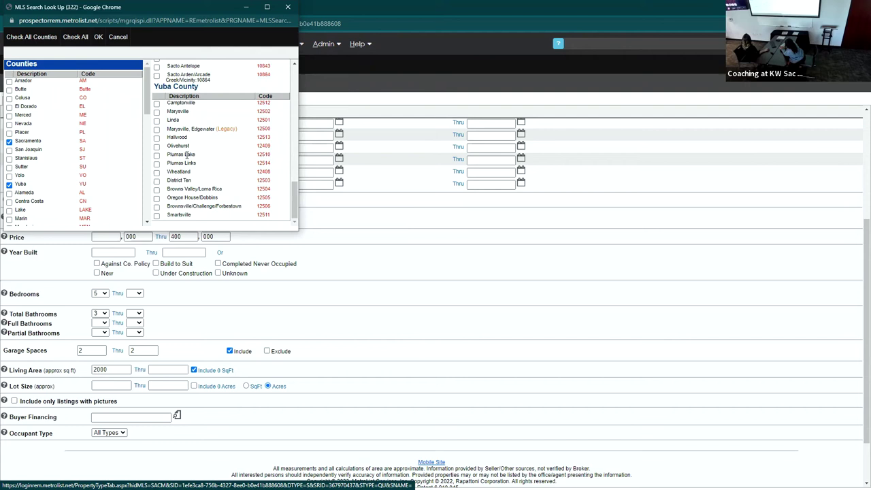
# Swap Yuba County for Sutter County's Pleasant Grove, apply the areas, and refresh the listing count.
pyautogui.click(9, 184)
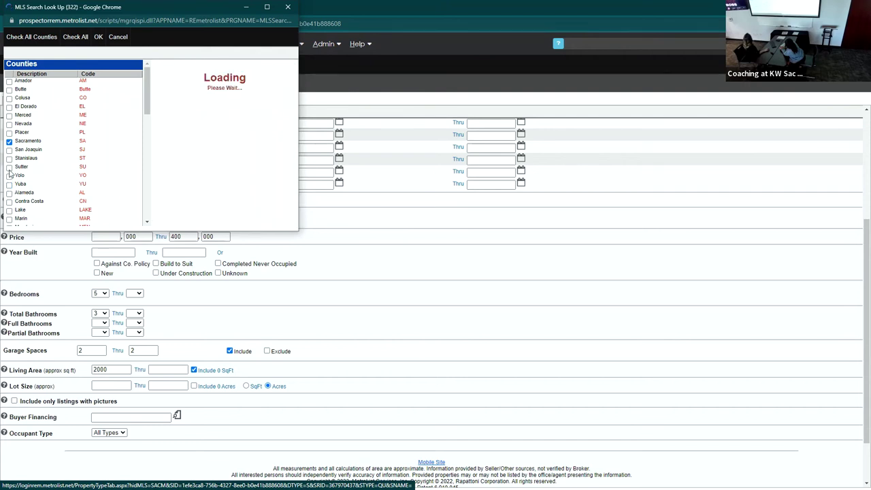
pyautogui.scroll(-2, 9, 180)
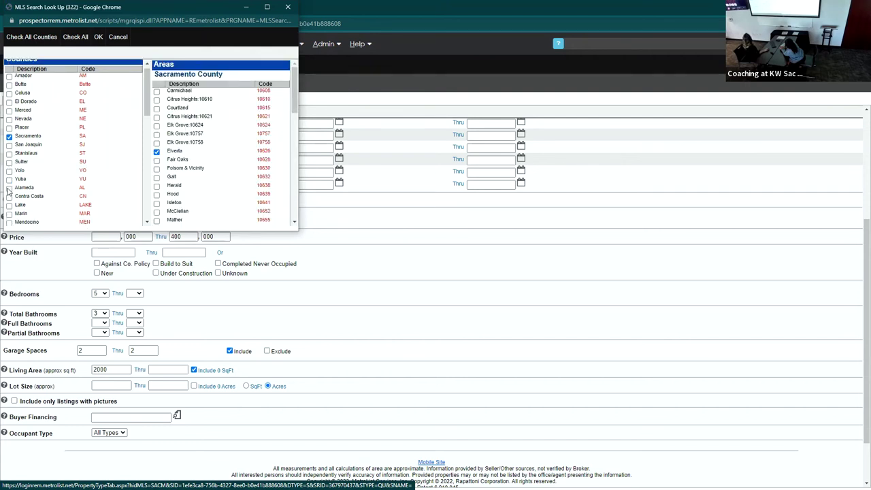
pyautogui.scroll(2, 9, 187)
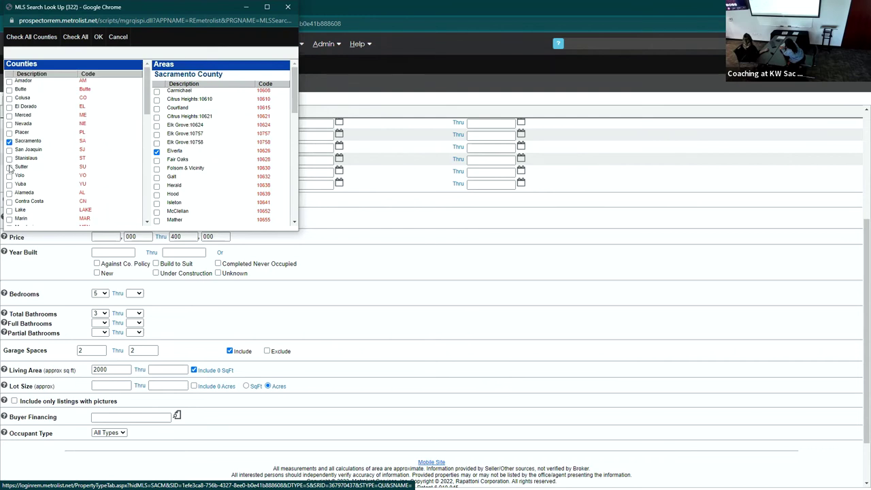
pyautogui.click(8, 166)
pyautogui.scroll(-5, 197, 159)
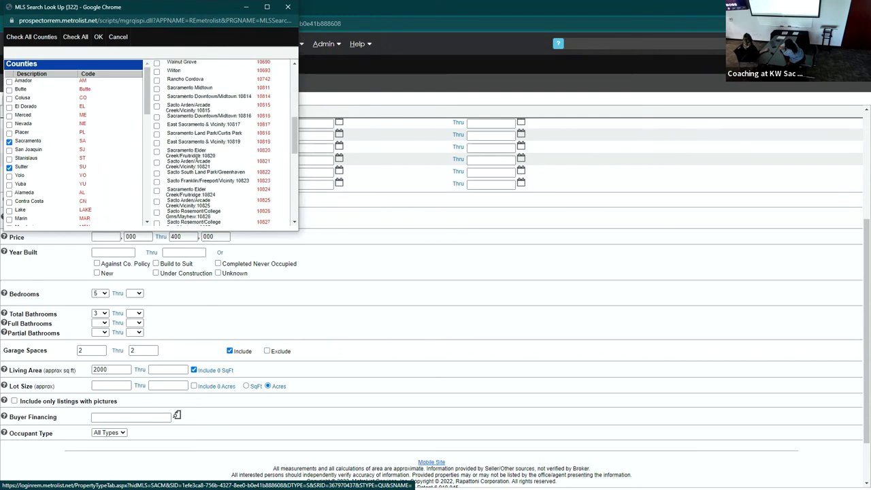
pyautogui.scroll(-10, 197, 158)
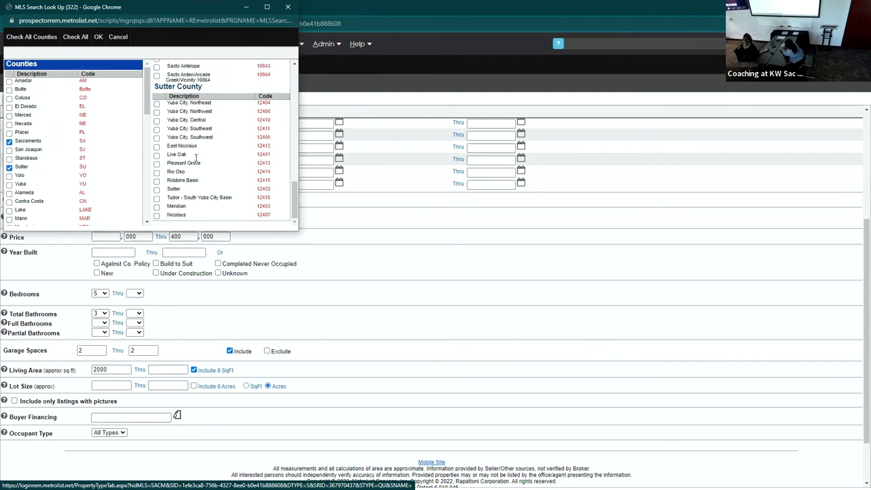
pyautogui.click(158, 164)
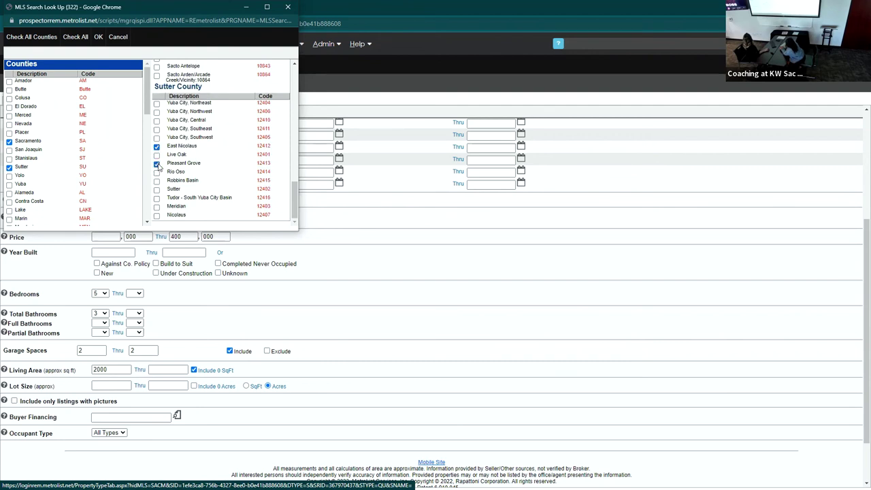
pyautogui.click(98, 37)
pyautogui.click(22, 111)
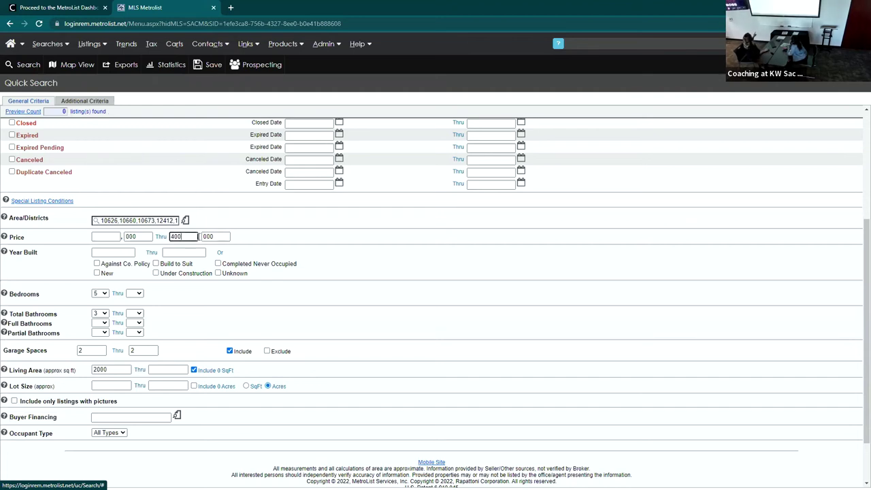
# Remove the 400 price cap and the 2000 sq ft living area minimum, recounting matches.
pyautogui.doubleClick(176, 236)
pyautogui.press('BackSpace')
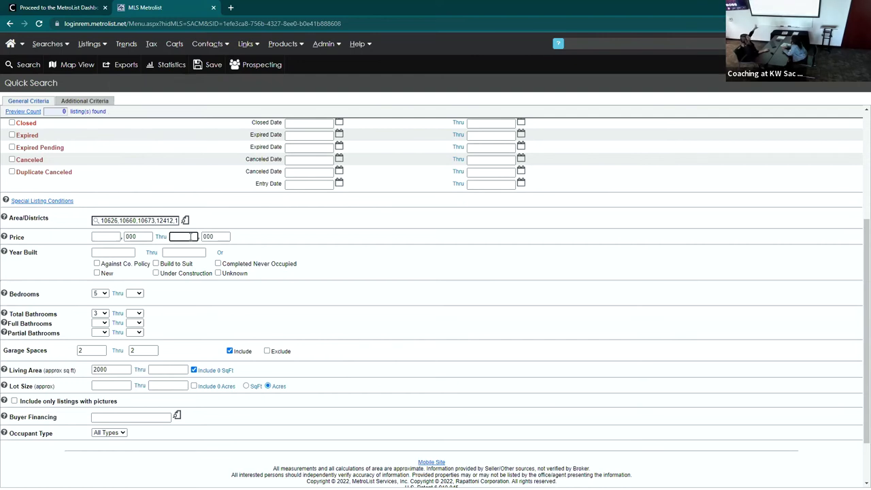
pyautogui.click(35, 113)
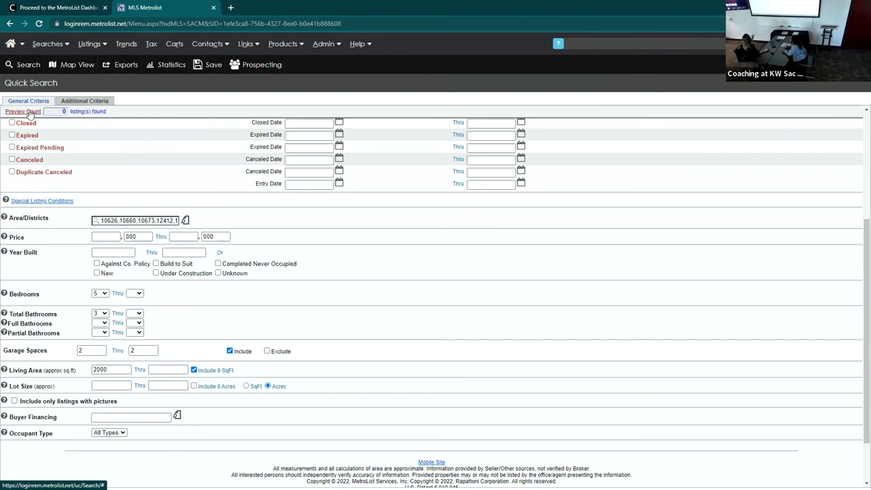
pyautogui.click(31, 113)
pyautogui.doubleClick(115, 369)
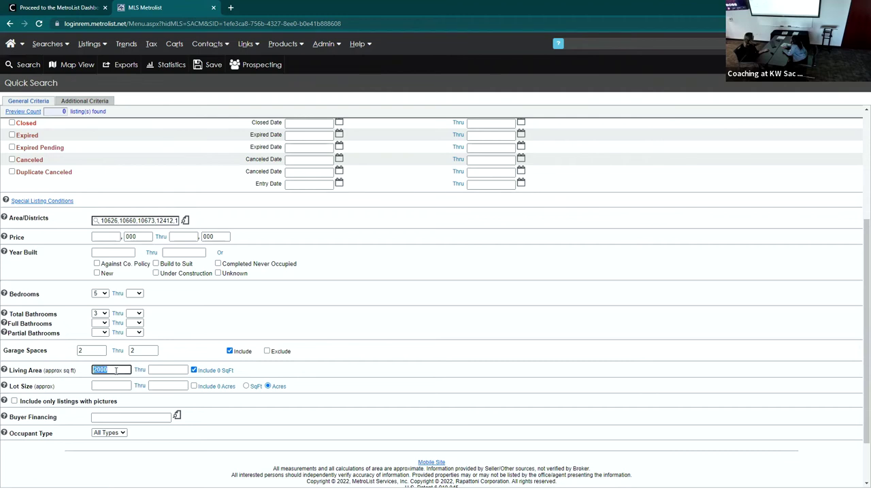
pyautogui.press('BackSpace')
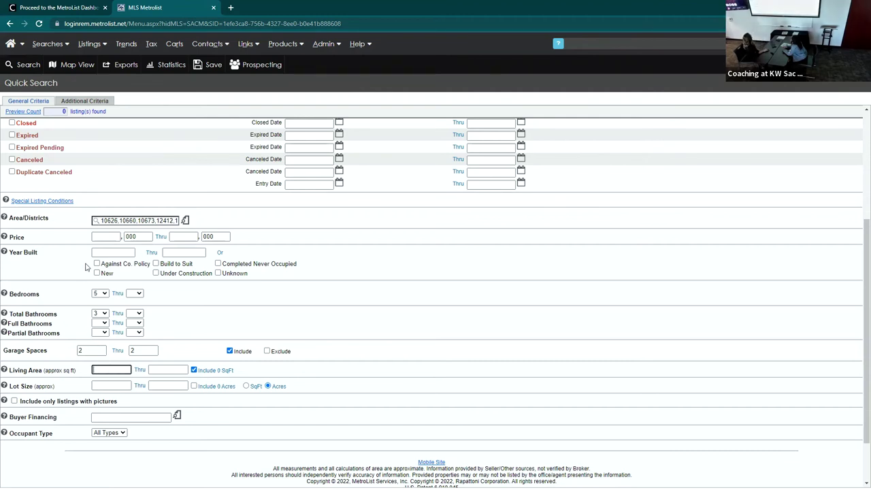
pyautogui.click(21, 112)
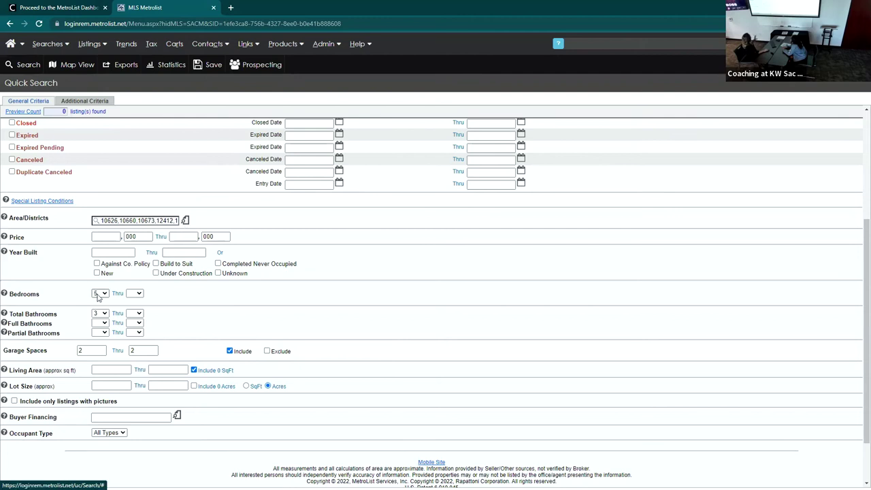
# Clear the garage spaces limit and lower the total bathrooms minimum to 2, then recount.
pyautogui.click(101, 351)
pyautogui.press('BackSpace')
pyautogui.press('BackSpace')
pyautogui.click(229, 351)
pyautogui.scroll(3, 226, 345)
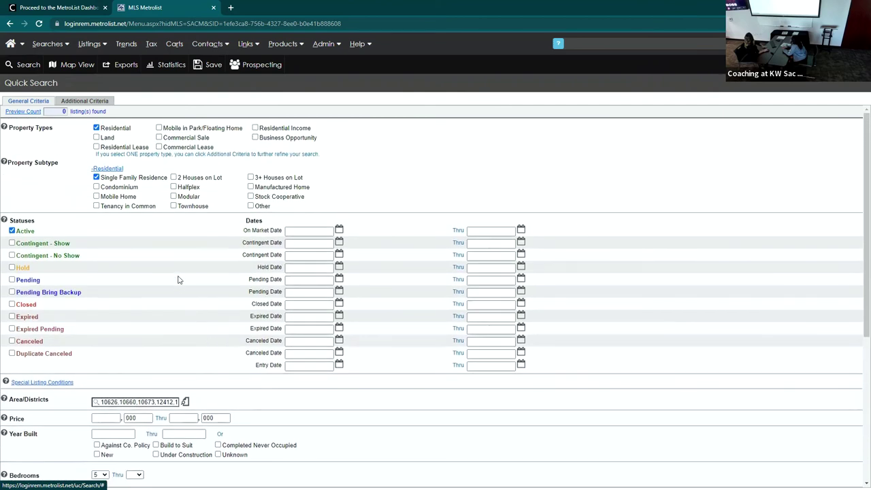
pyautogui.scroll(-3, 178, 280)
pyautogui.click(102, 314)
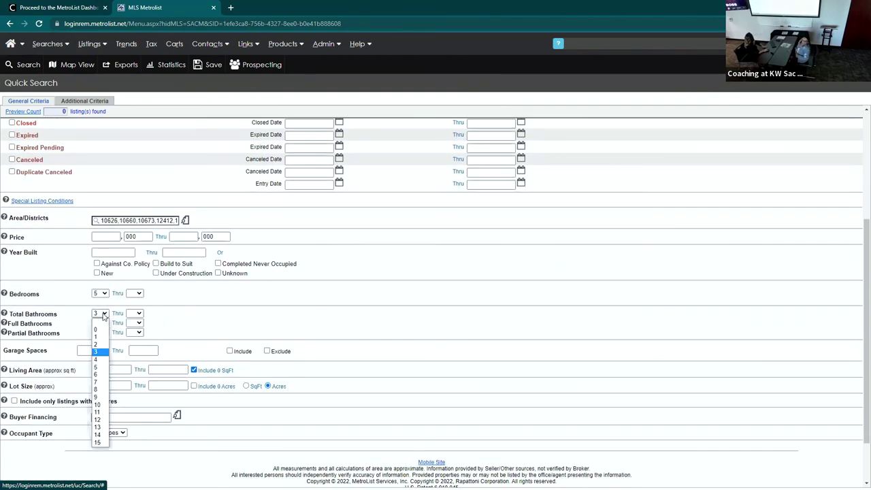
pyautogui.click(97, 345)
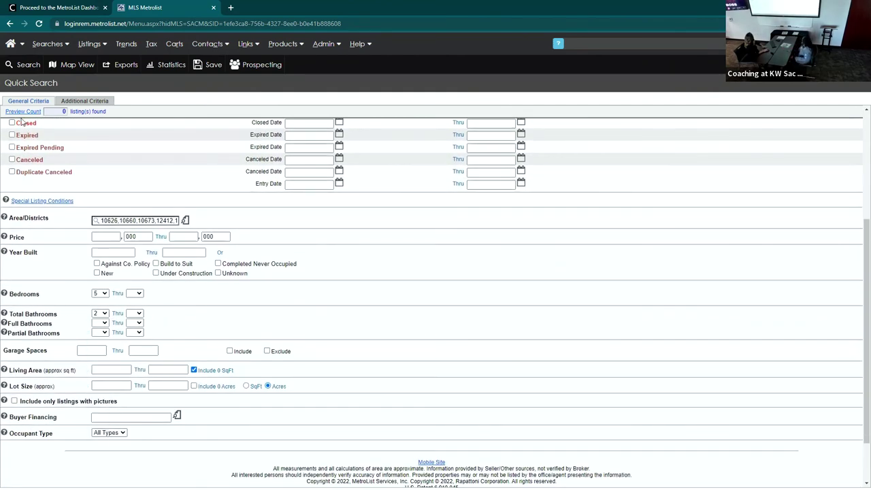
pyautogui.click(21, 113)
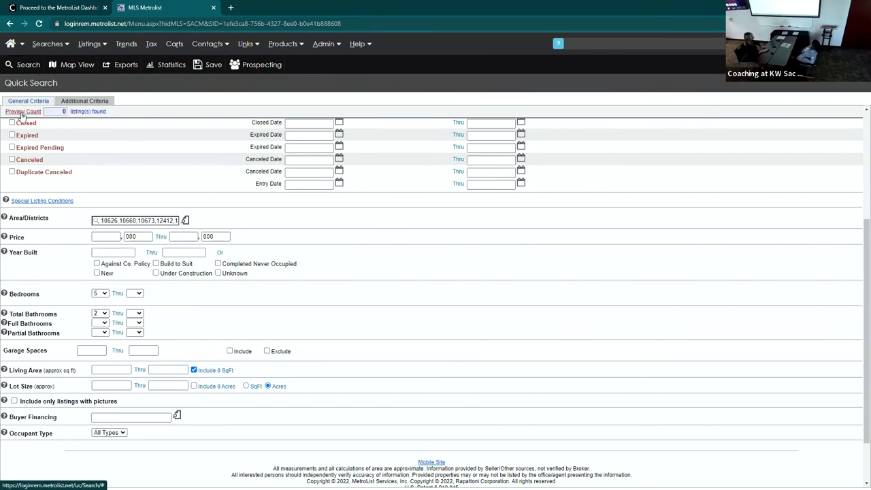
# Lower the bedrooms minimum to 4, refresh the count, and show the 2 matching listings.
pyautogui.click(97, 295)
pyautogui.click(95, 339)
pyautogui.click(27, 114)
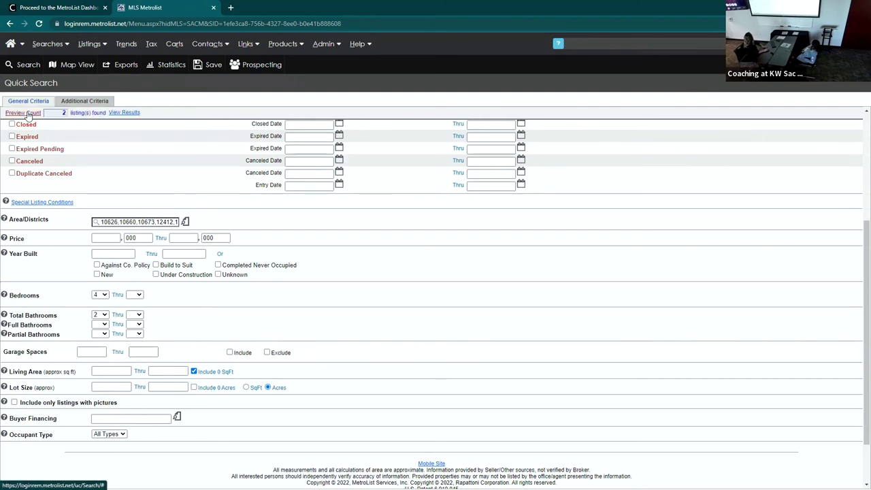
pyautogui.click(126, 114)
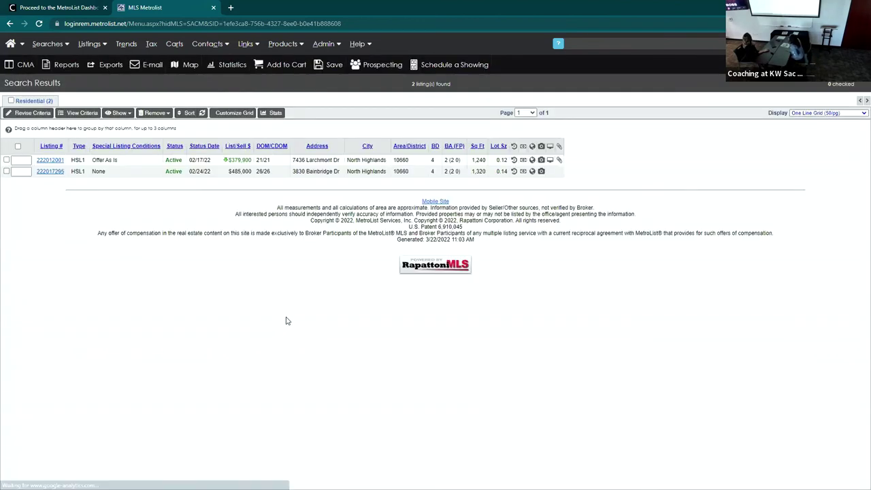
# Open listing 222012001's photo gallery and advance to the kitchen photo, 7 of 25.
pyautogui.click(53, 161)
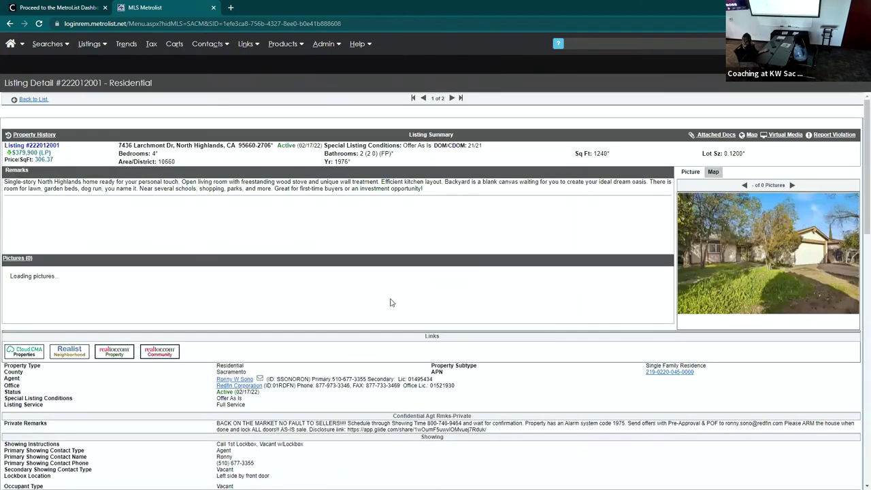
pyautogui.click(737, 273)
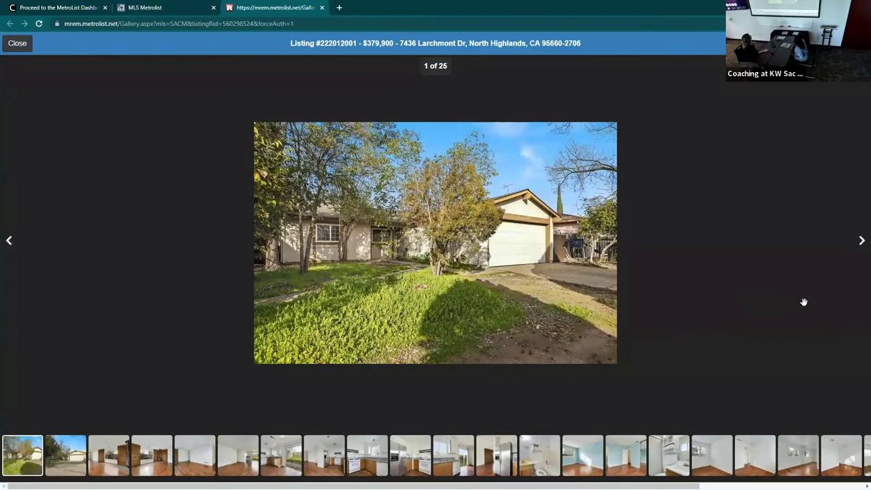
pyautogui.click(861, 241)
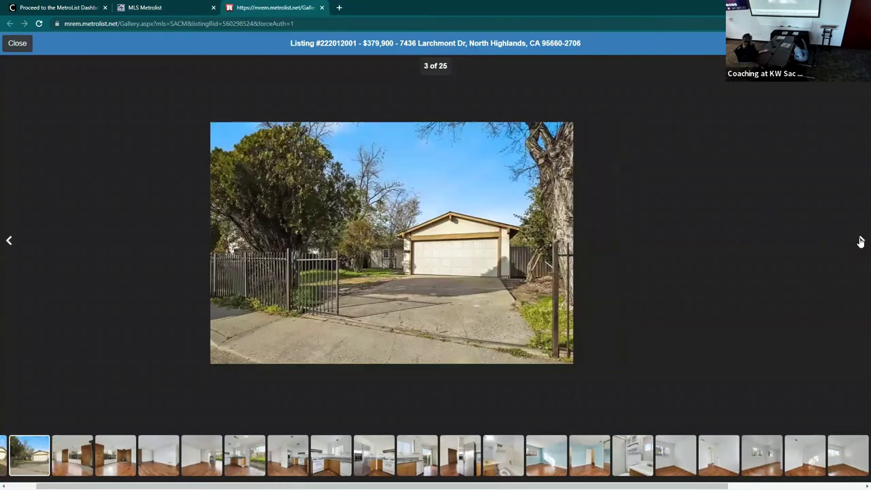
pyautogui.click(860, 241)
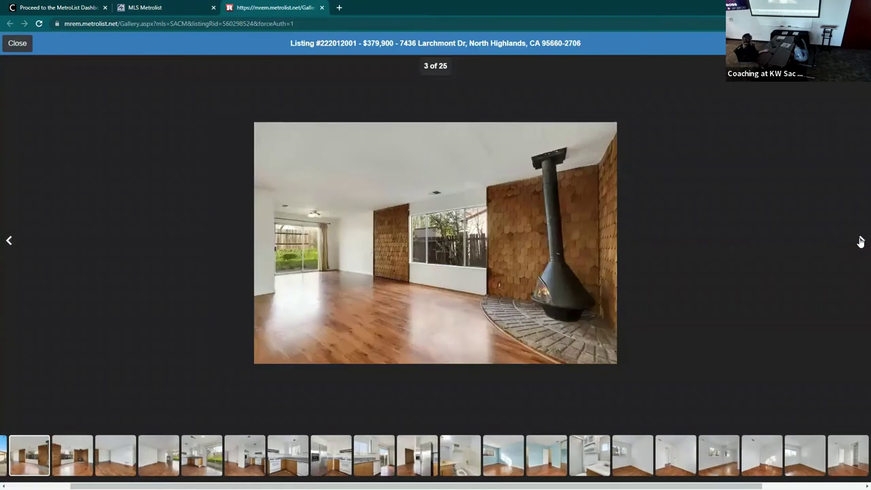
pyautogui.click(861, 241)
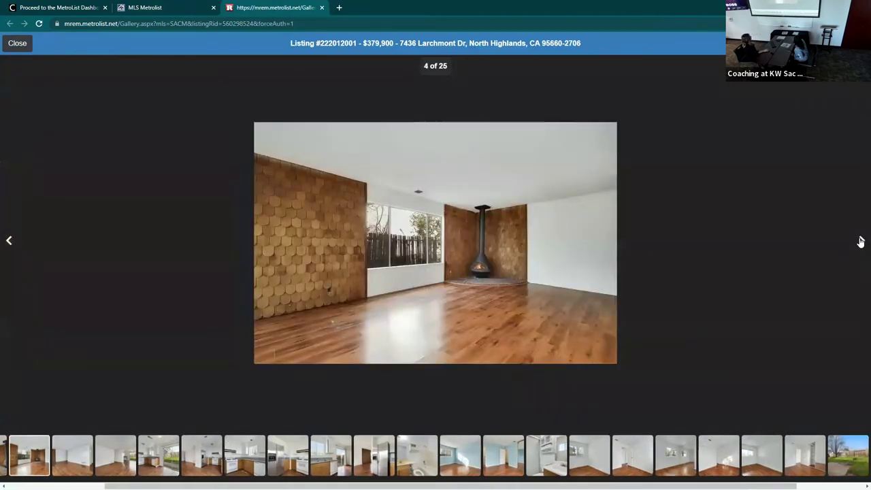
pyautogui.click(860, 241)
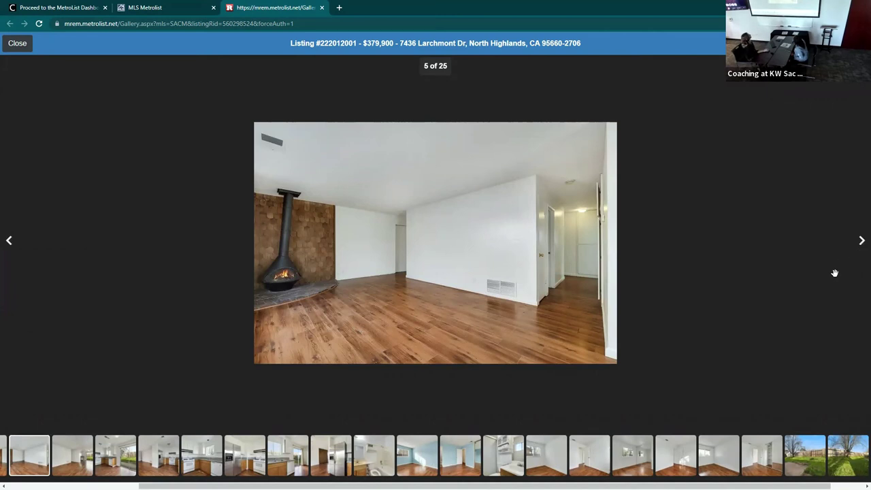
pyautogui.click(860, 242)
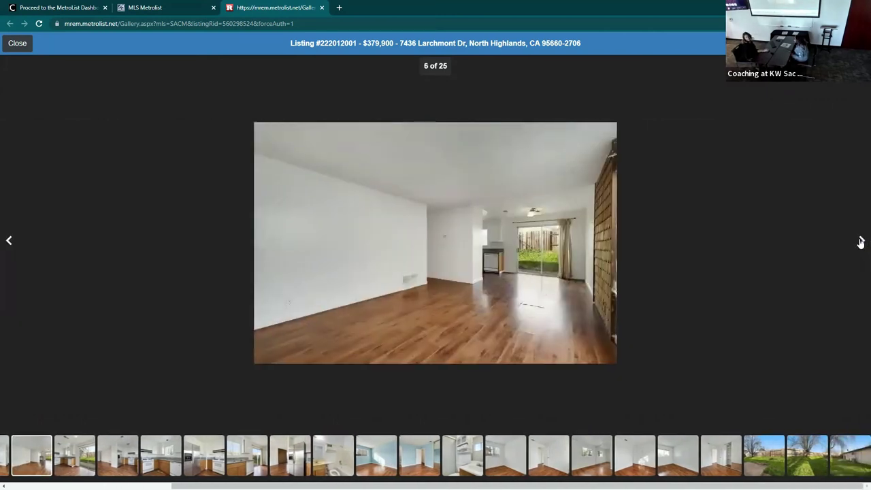
pyautogui.click(861, 241)
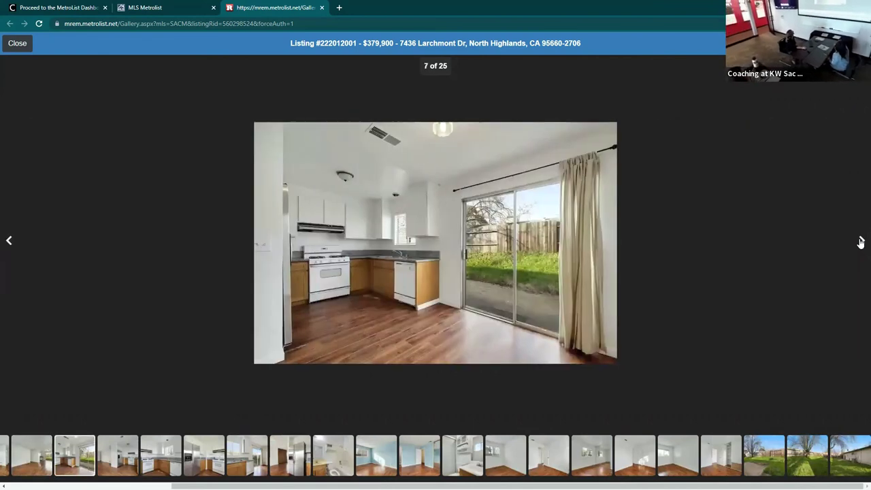
# Step back to photo 4, forward again to photo 8 of 25, then close the gallery.
pyautogui.click(8, 242)
pyautogui.click(8, 243)
pyautogui.click(8, 242)
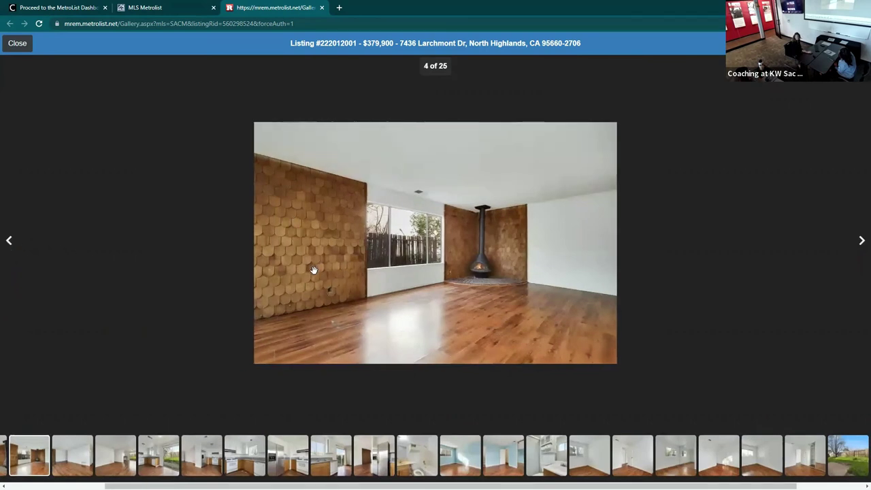
pyautogui.click(860, 242)
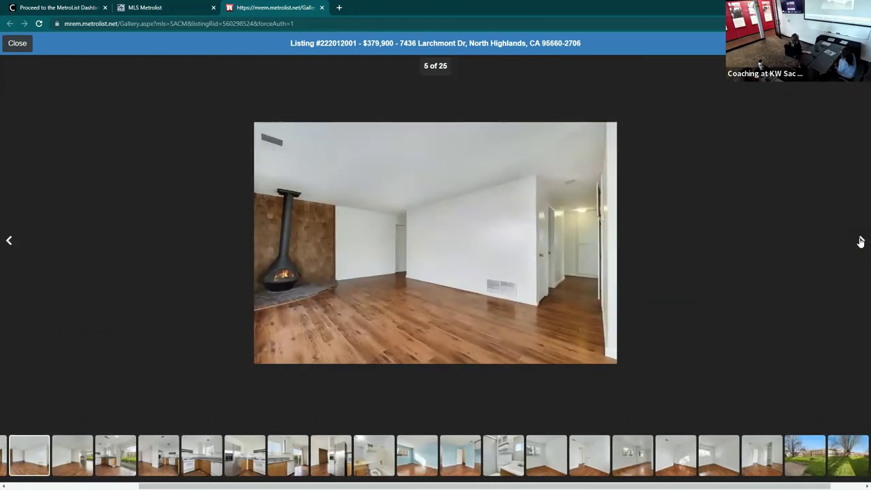
pyautogui.click(861, 242)
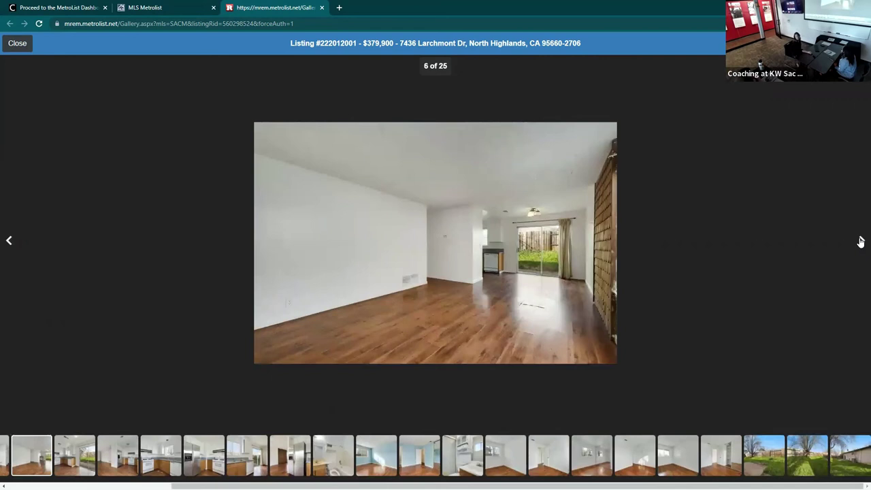
pyautogui.click(860, 242)
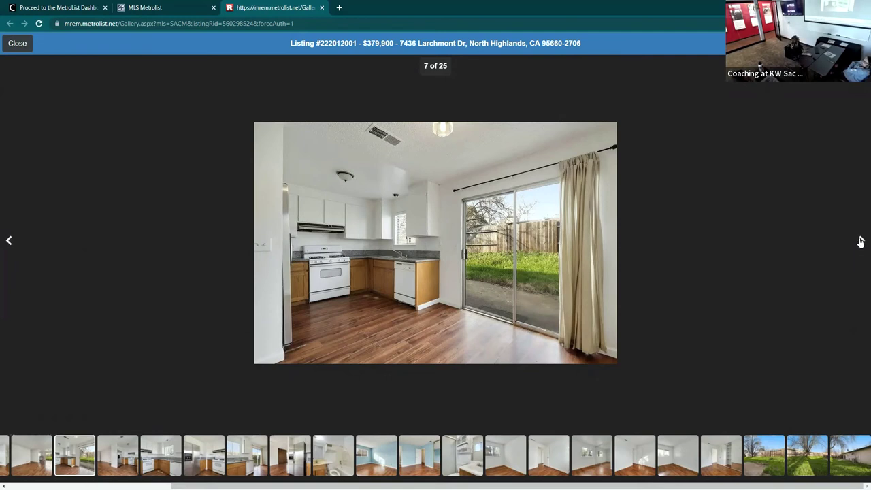
pyautogui.click(860, 241)
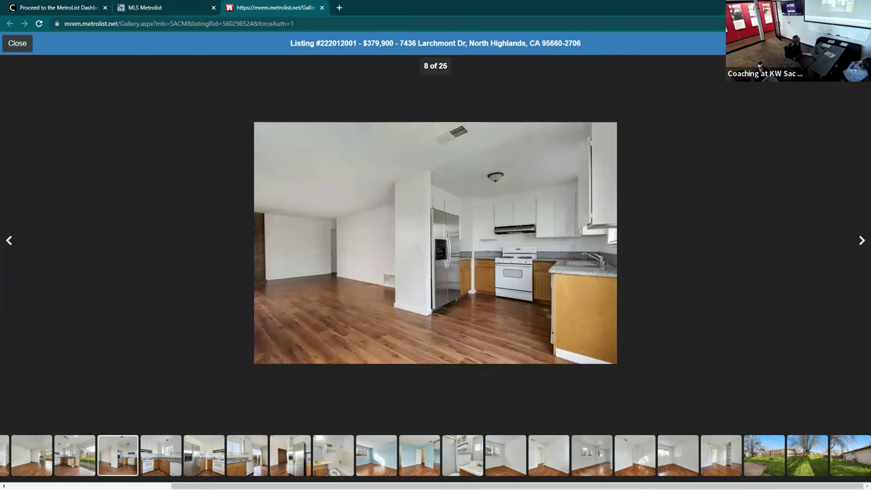
pyautogui.click(18, 45)
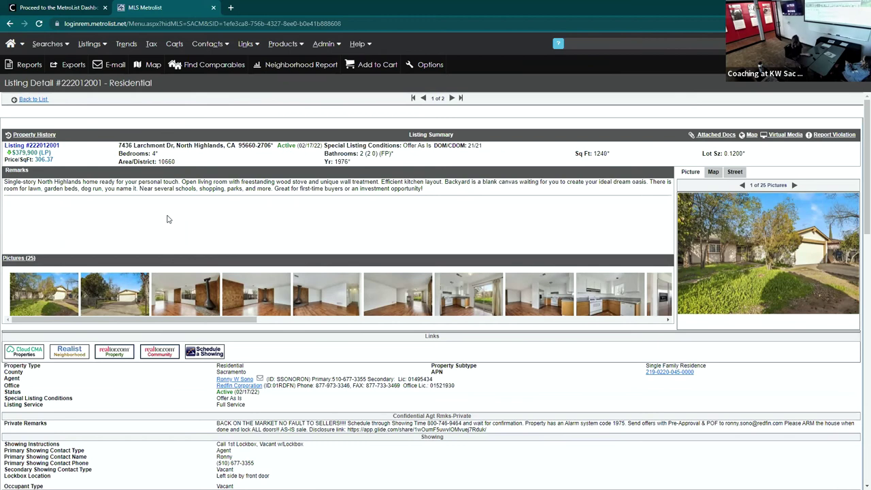
pyautogui.click(451, 98)
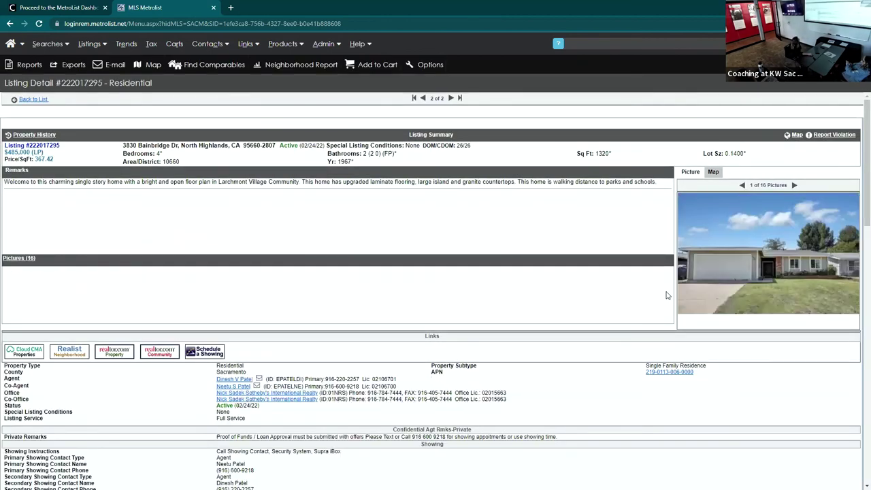
pyautogui.click(765, 278)
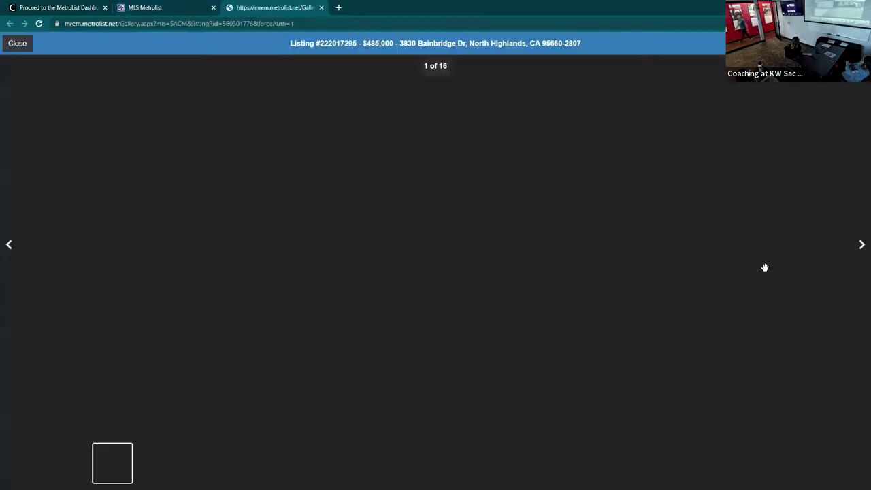
pyautogui.click(861, 246)
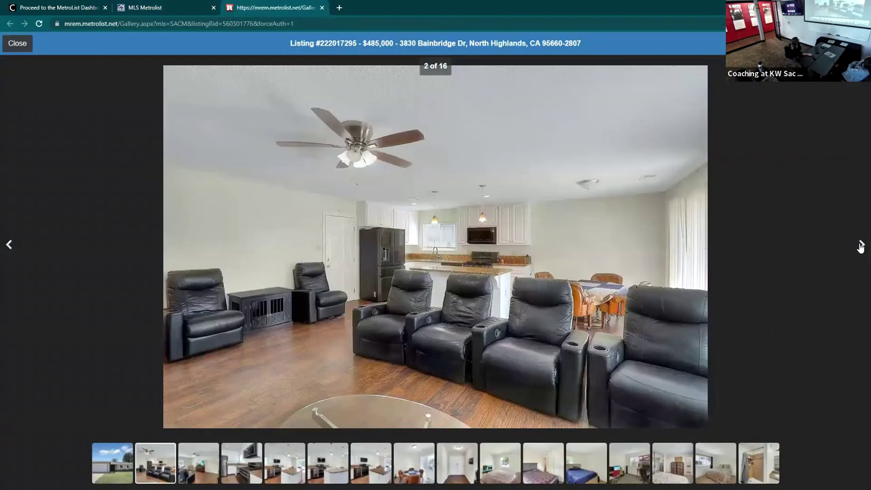
pyautogui.click(860, 246)
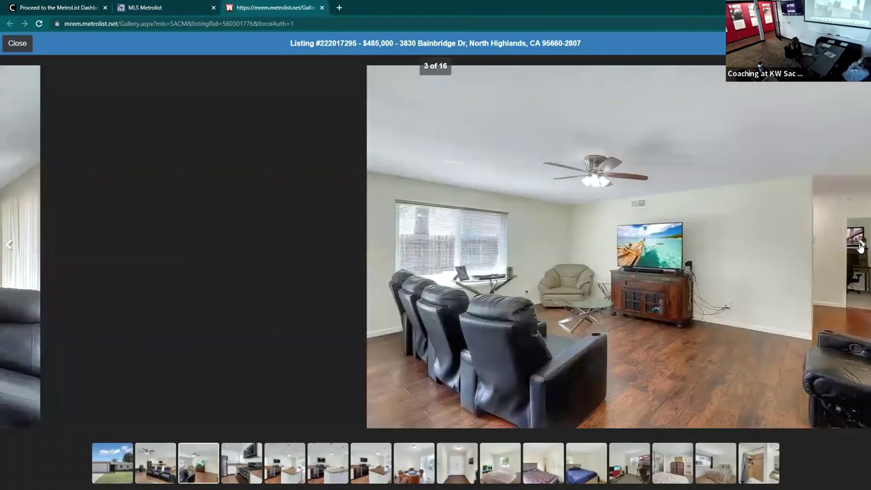
pyautogui.click(861, 246)
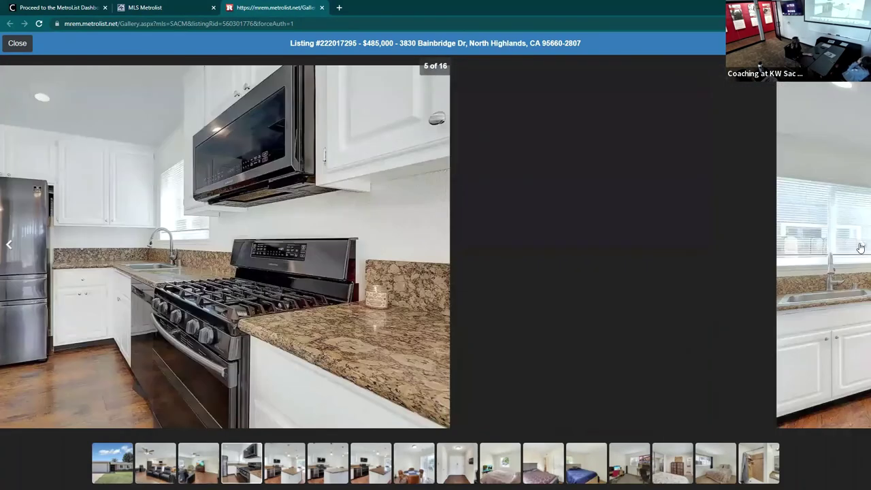
pyautogui.click(861, 246)
pyautogui.click(861, 246)
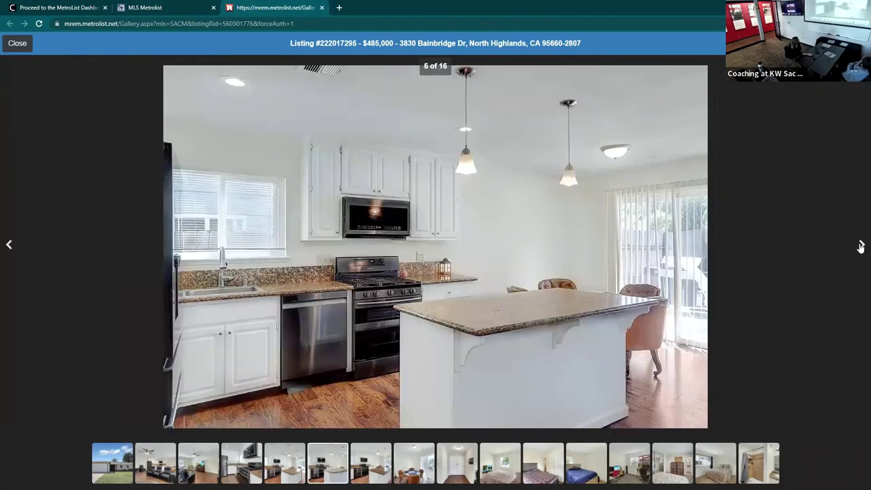
pyautogui.click(860, 247)
pyautogui.click(861, 246)
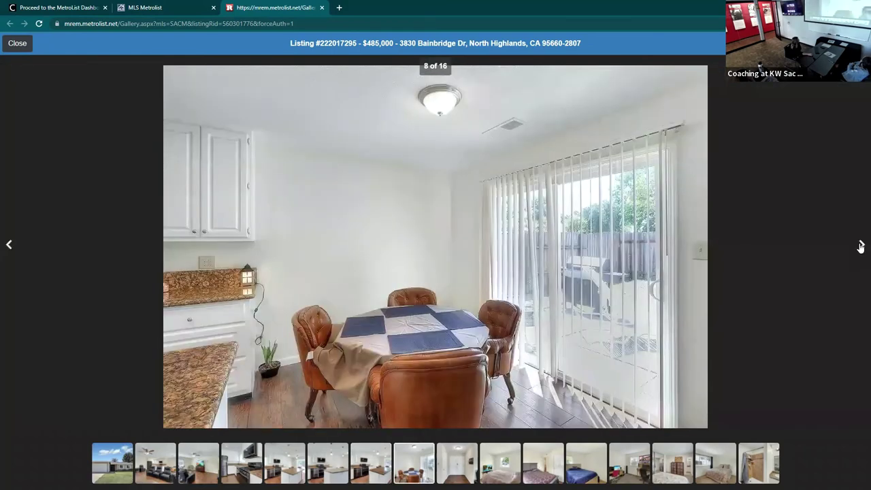
pyautogui.click(860, 246)
pyautogui.click(861, 246)
pyautogui.click(860, 246)
pyautogui.click(860, 246)
pyautogui.click(860, 246)
pyautogui.click(860, 247)
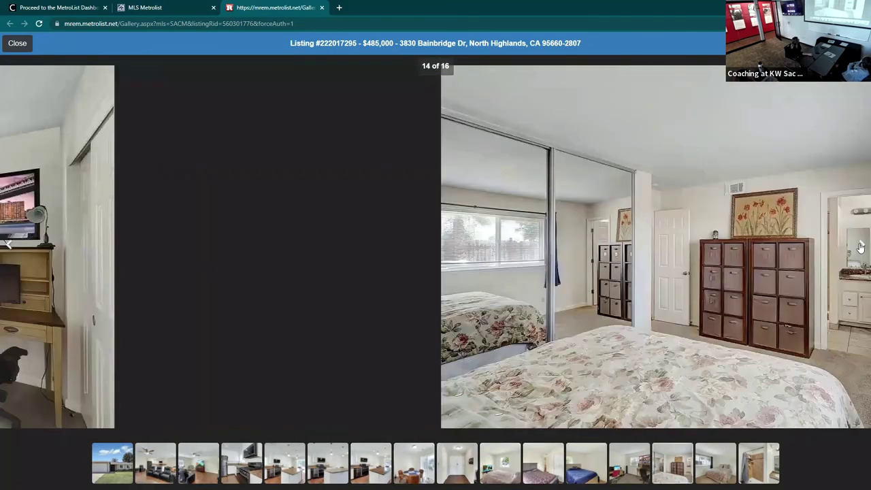
pyautogui.click(860, 246)
pyautogui.click(860, 247)
pyautogui.click(860, 246)
pyautogui.click(861, 246)
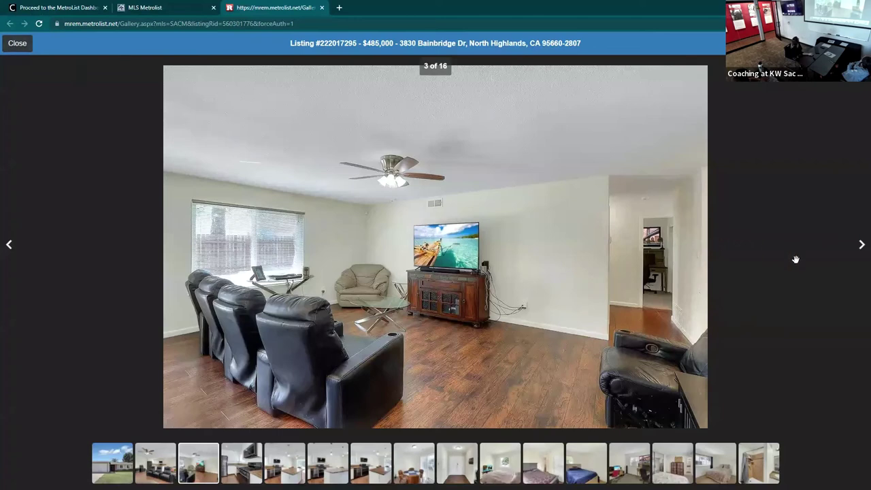
# Revisit photos 4 through 7 of 16 via thumbnails, then close the gallery.
pyautogui.click(860, 246)
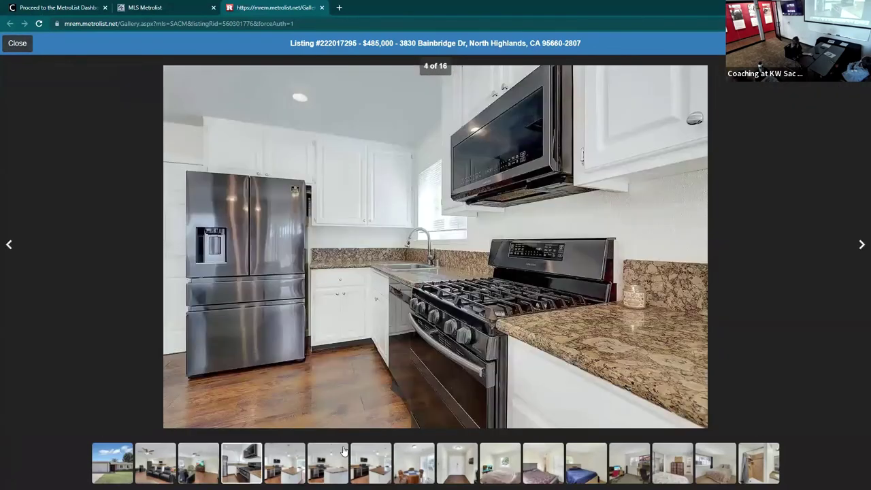
pyautogui.click(328, 462)
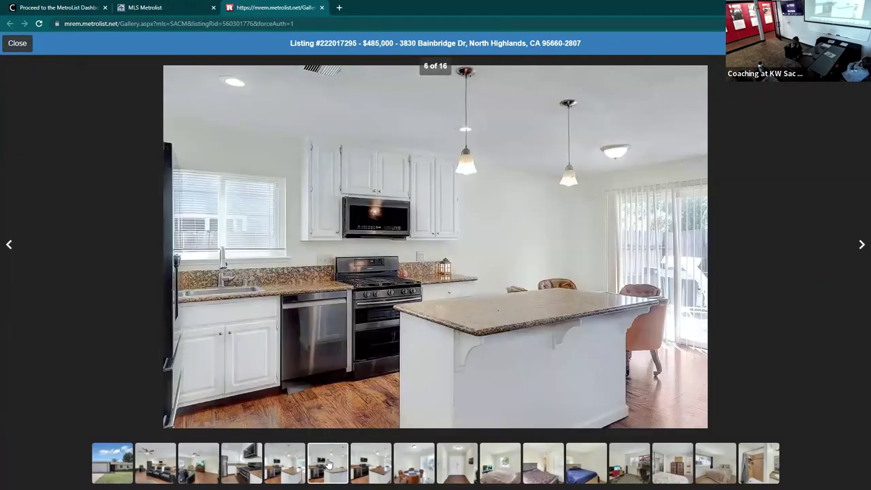
pyautogui.click(291, 470)
pyautogui.click(243, 466)
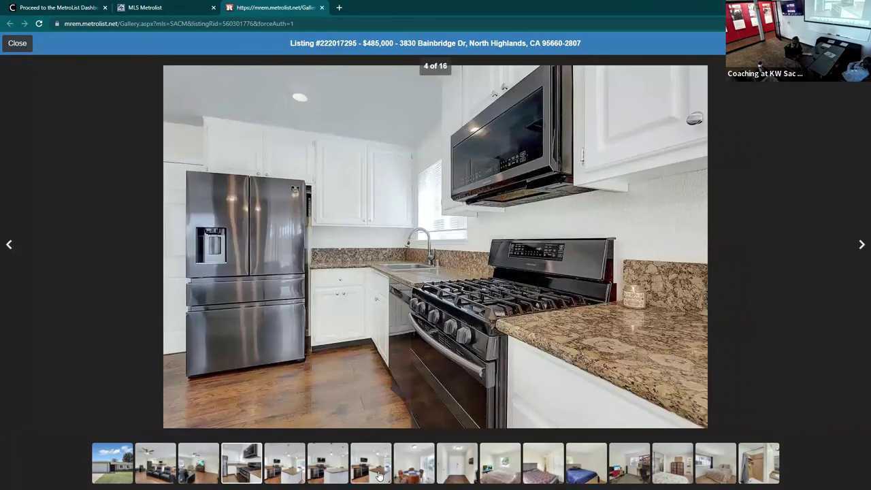
pyautogui.click(380, 474)
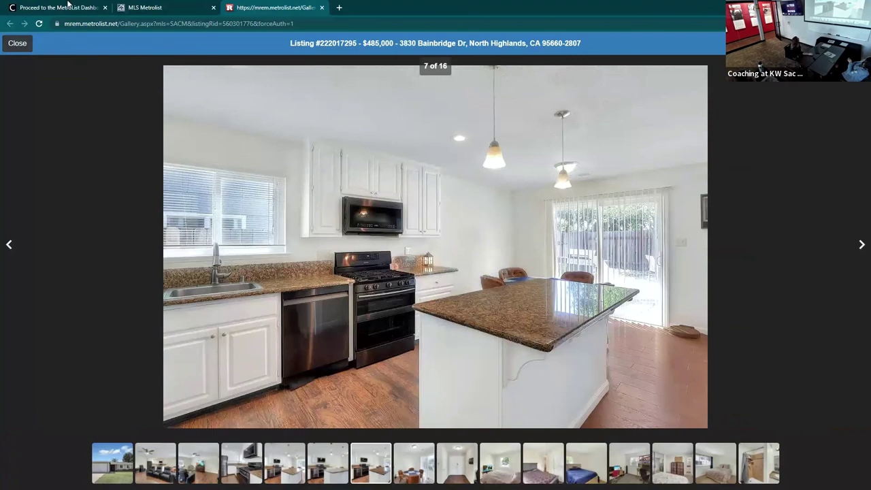
pyautogui.click(9, 43)
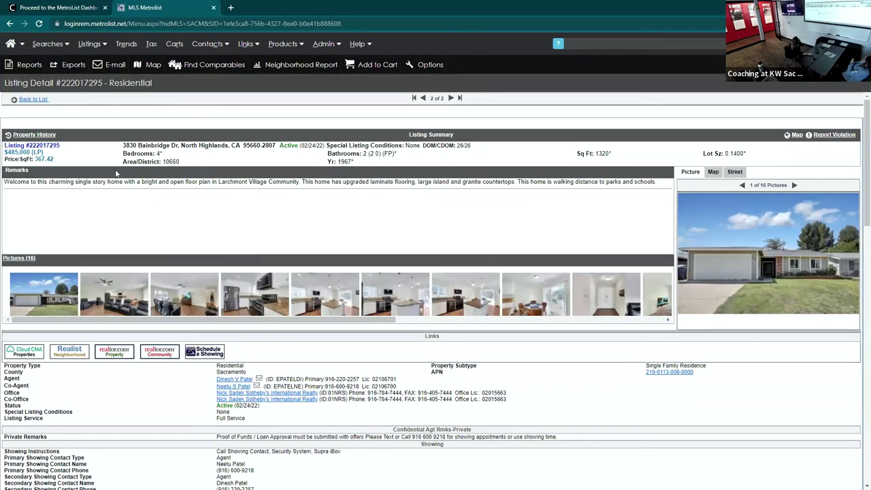
# Back at the search, set the area lookup to Sacramento County areas and confirm.
pyautogui.click(32, 100)
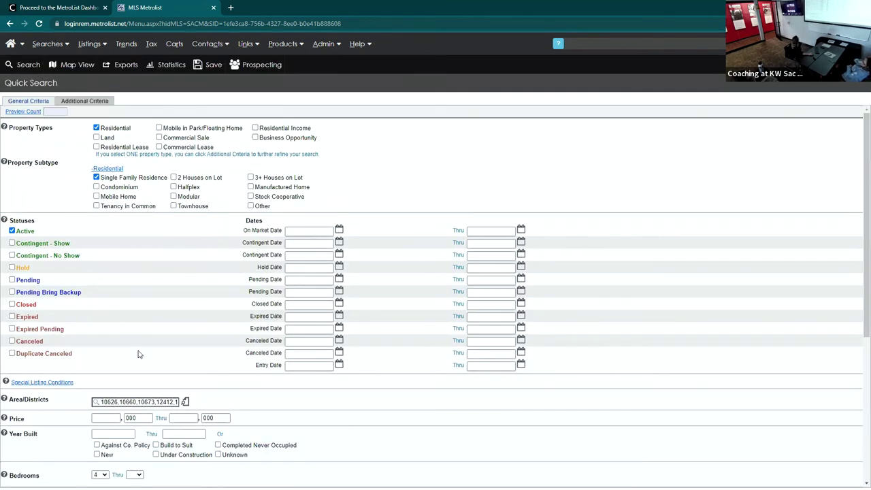
pyautogui.click(185, 402)
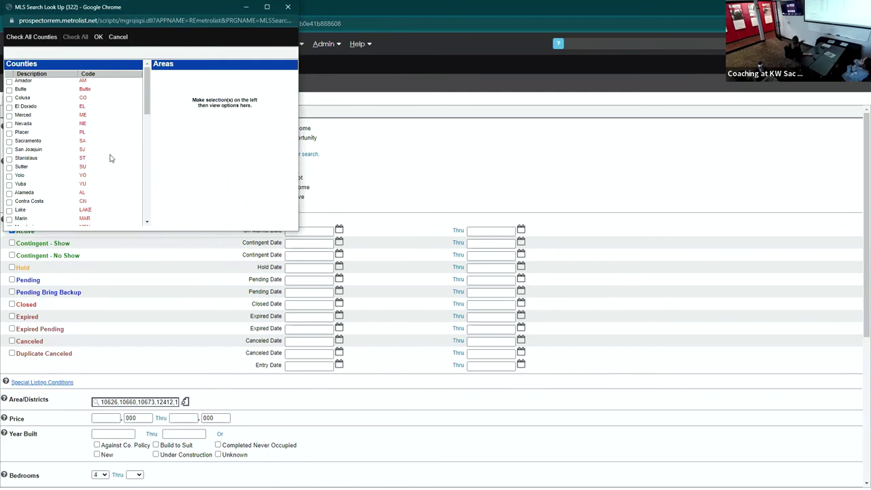
pyautogui.click(10, 141)
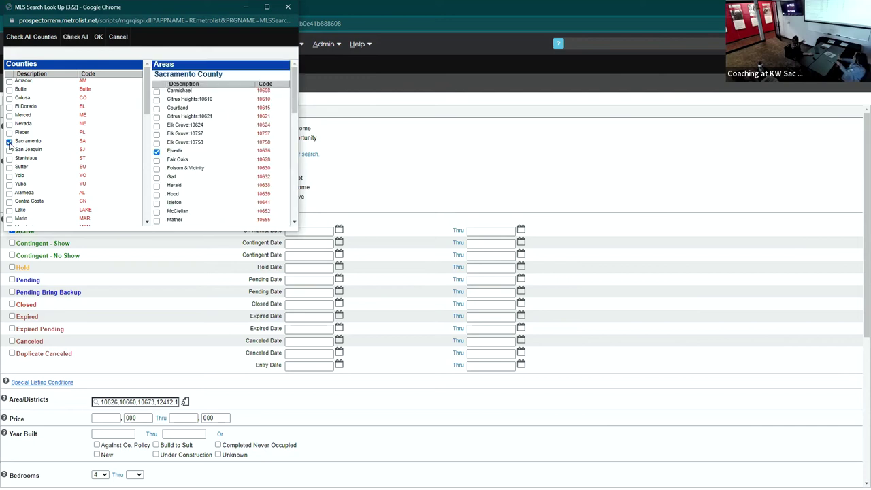
pyautogui.scroll(-1, 174, 176)
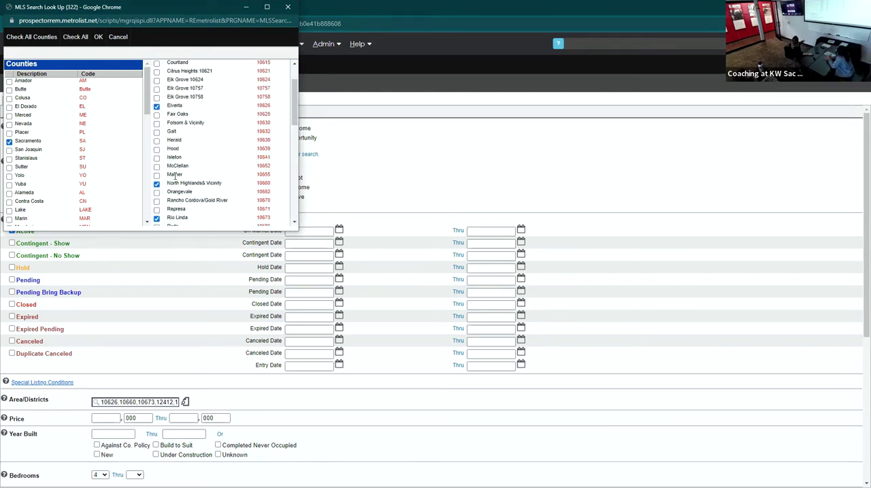
pyautogui.scroll(-1, 218, 183)
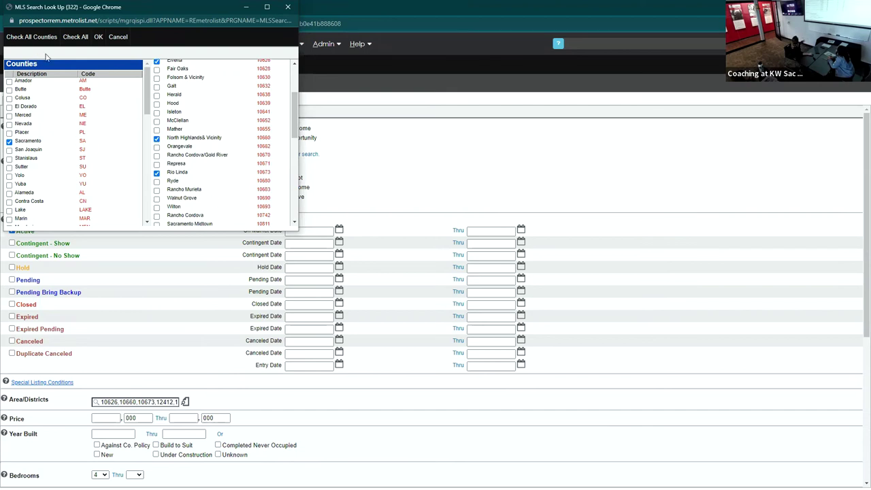
pyautogui.click(99, 37)
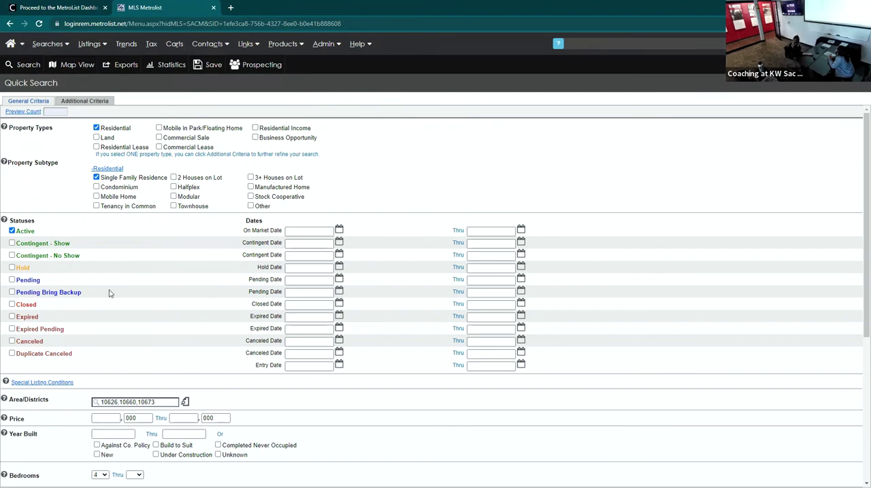
# Clear the bedrooms and total bathrooms minimums to blank and preview the 21-listing count.
pyautogui.scroll(-2, 89, 300)
pyautogui.scroll(-1, 88, 300)
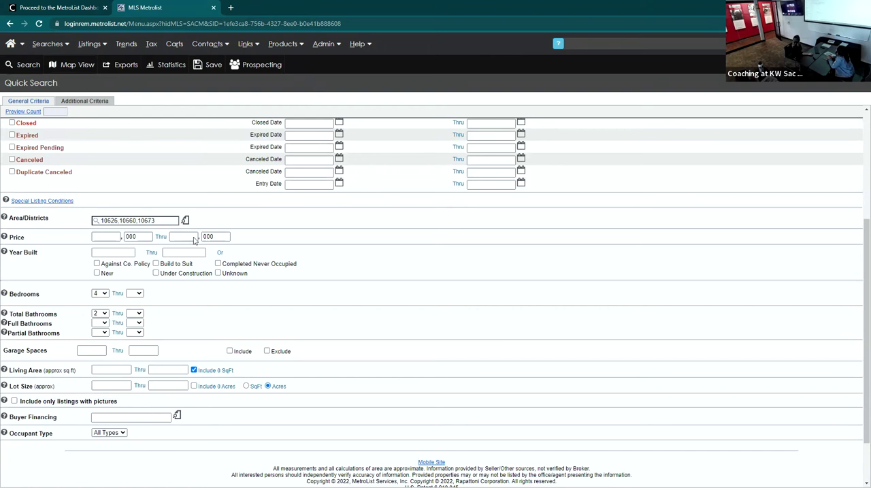
pyautogui.click(100, 295)
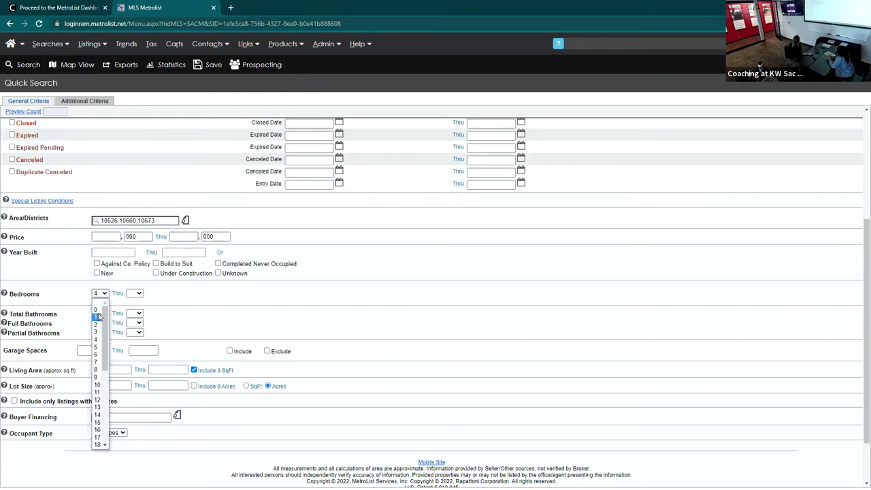
pyautogui.click(99, 307)
pyautogui.click(99, 315)
pyautogui.click(99, 328)
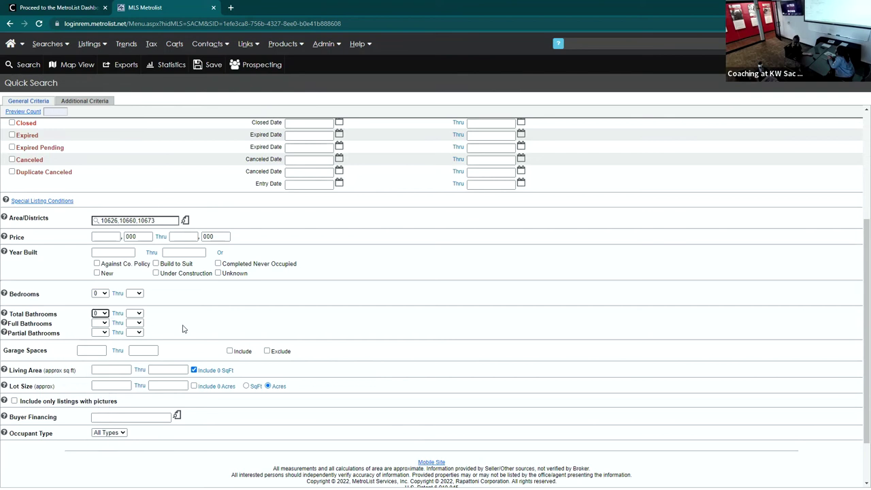
pyautogui.click(100, 295)
pyautogui.click(99, 302)
pyautogui.click(100, 314)
pyautogui.click(99, 323)
pyautogui.scroll(5, 28, 143)
pyautogui.click(26, 113)
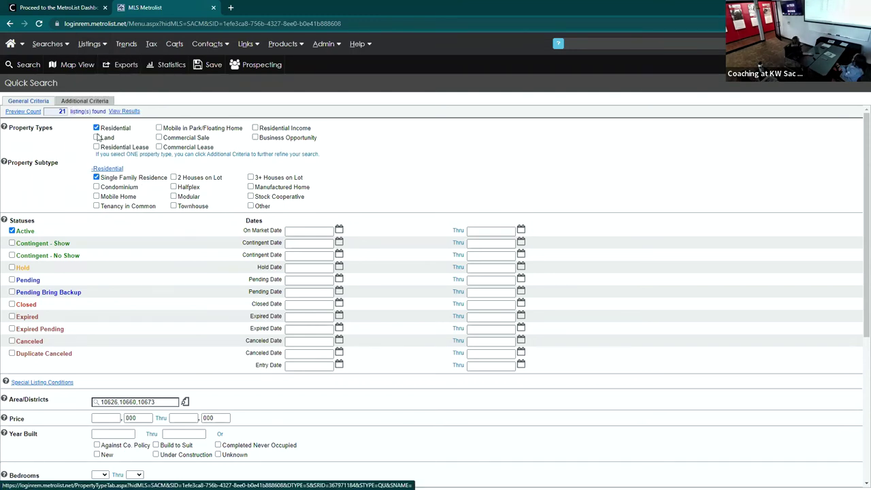
# View the 21 results and sort them by List/Sell price, lowest first.
pyautogui.click(131, 114)
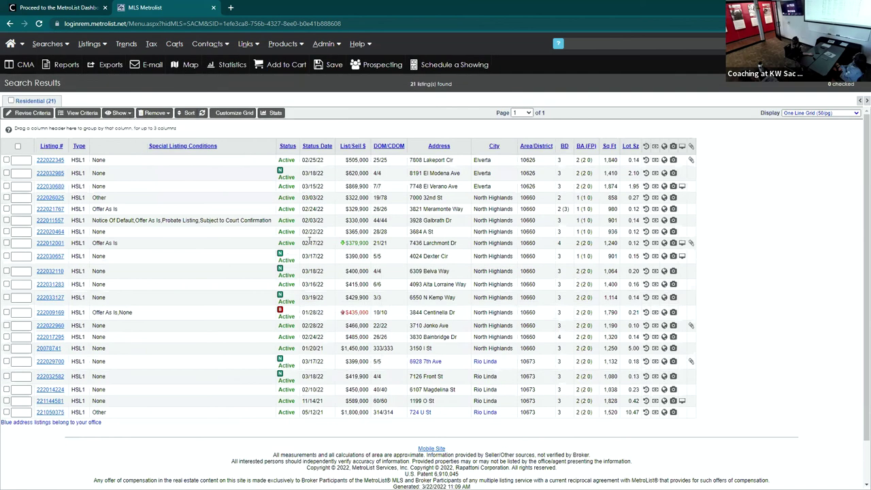
pyautogui.click(348, 148)
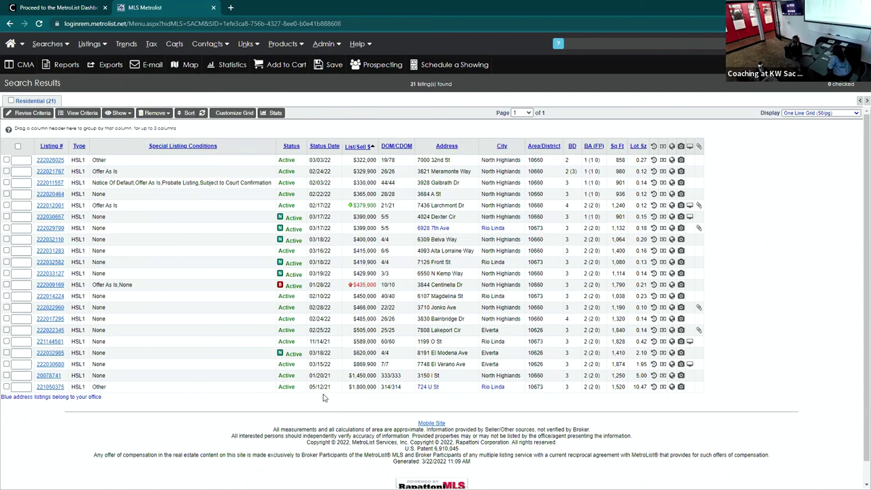
pyautogui.click(50, 386)
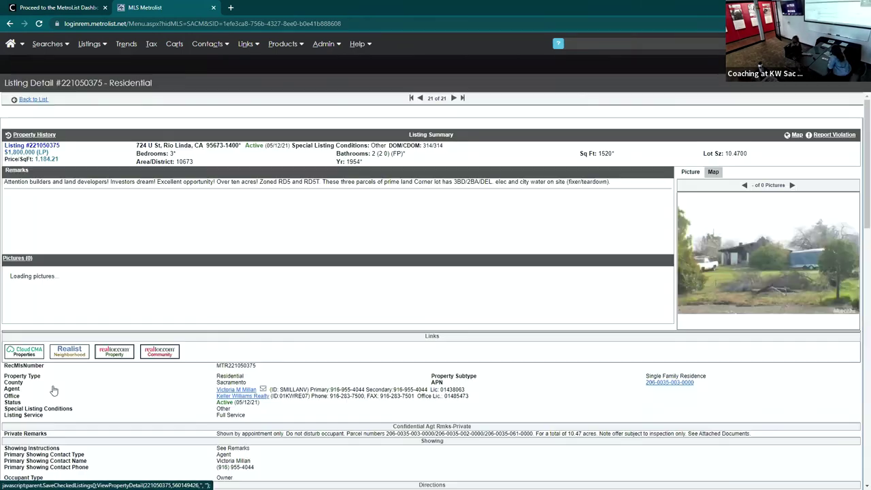
pyautogui.click(744, 282)
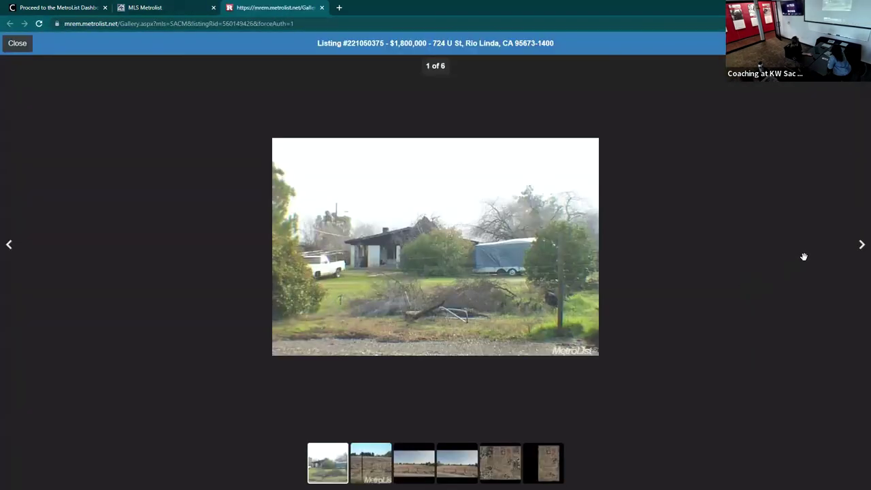
pyautogui.click(861, 246)
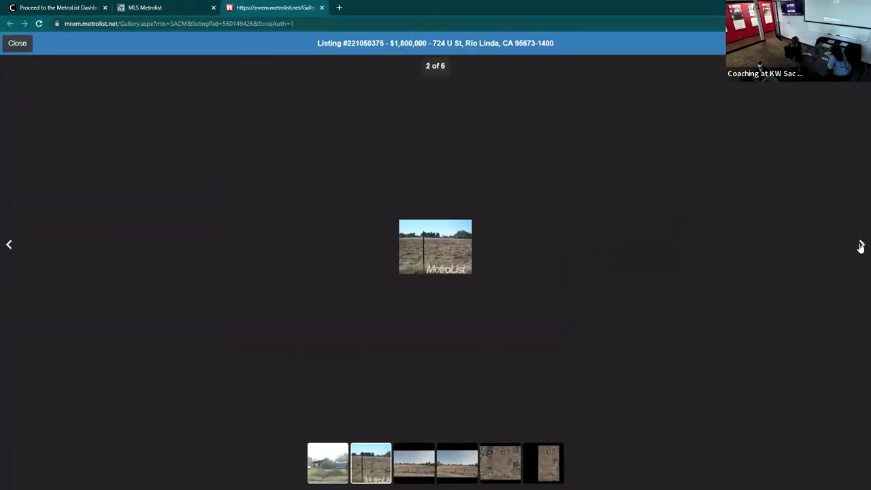
pyautogui.click(861, 247)
pyautogui.click(861, 246)
pyautogui.click(861, 246)
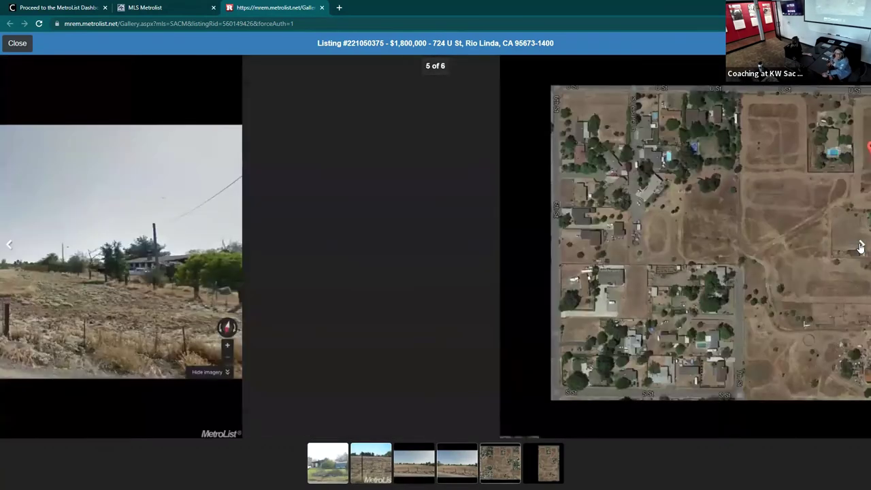
pyautogui.click(17, 43)
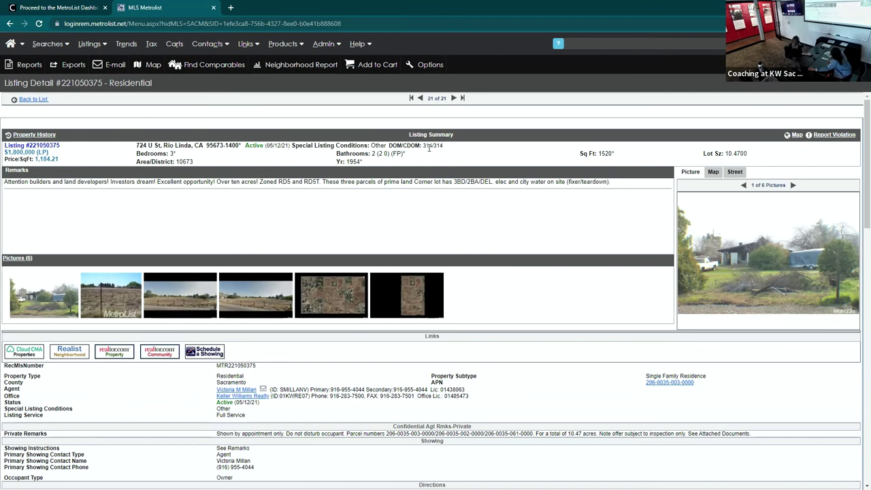
# Revisit listing 221050375, then open listing 20078741 at 3150 I St and its 40-photo gallery.
pyautogui.click(23, 102)
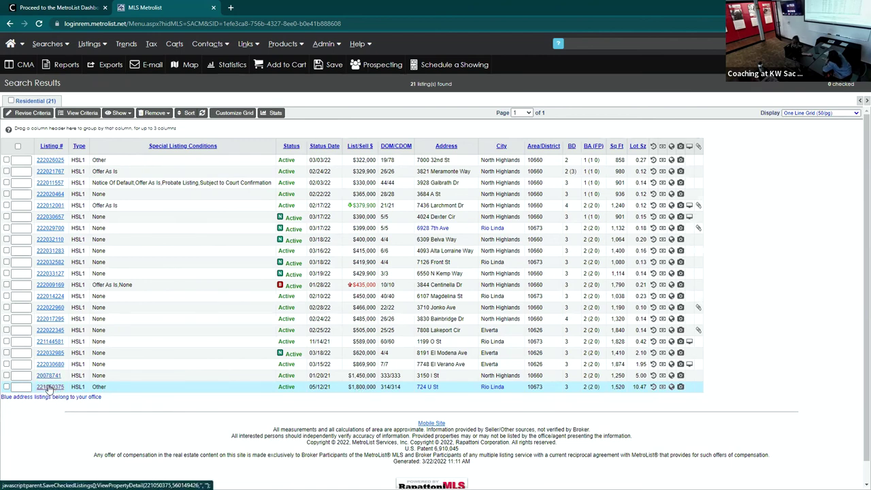
pyautogui.click(50, 388)
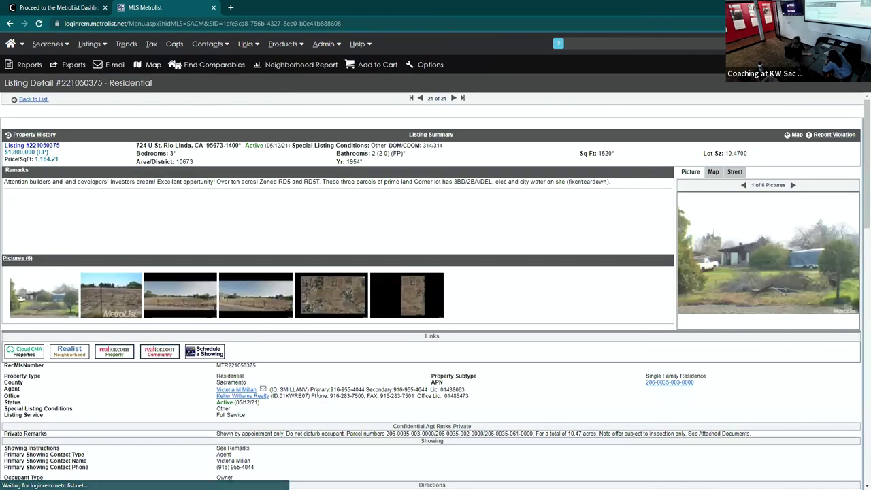
pyautogui.click(30, 100)
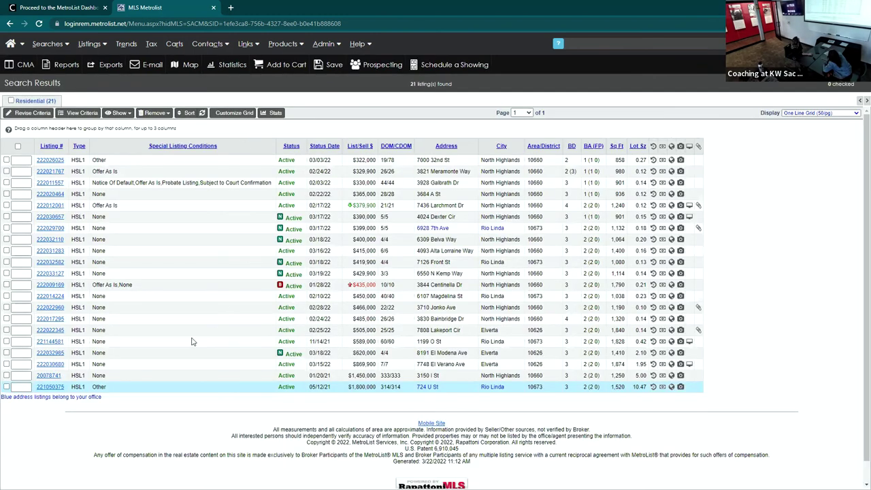
pyautogui.click(51, 376)
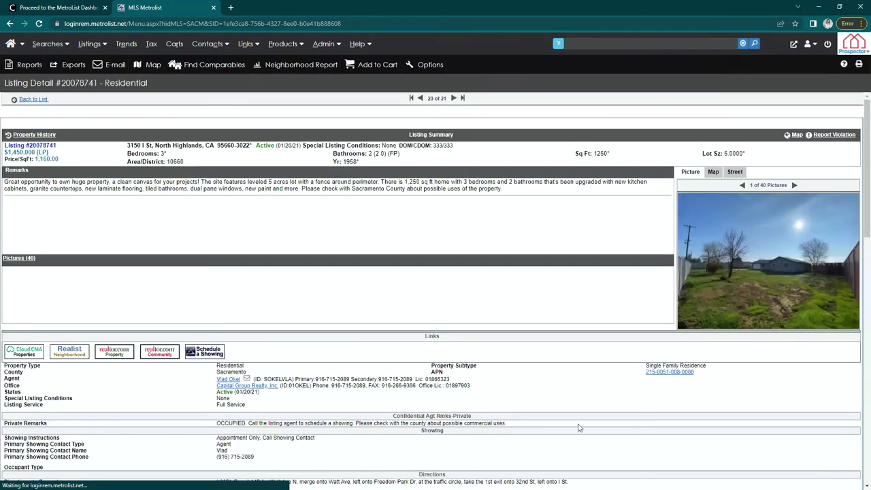
pyautogui.click(754, 289)
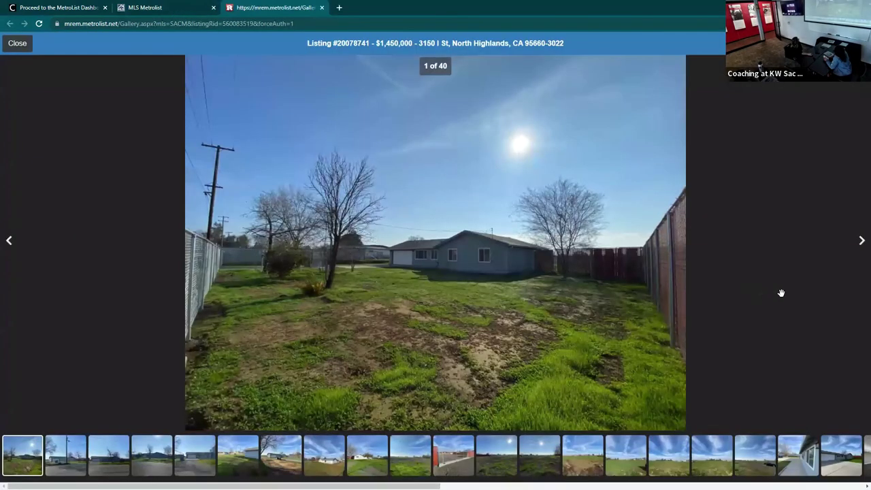
# Step through 3150 I St photos 7–40 until it wraps to 1 of 40, then close the gallery.
pyautogui.click(860, 241)
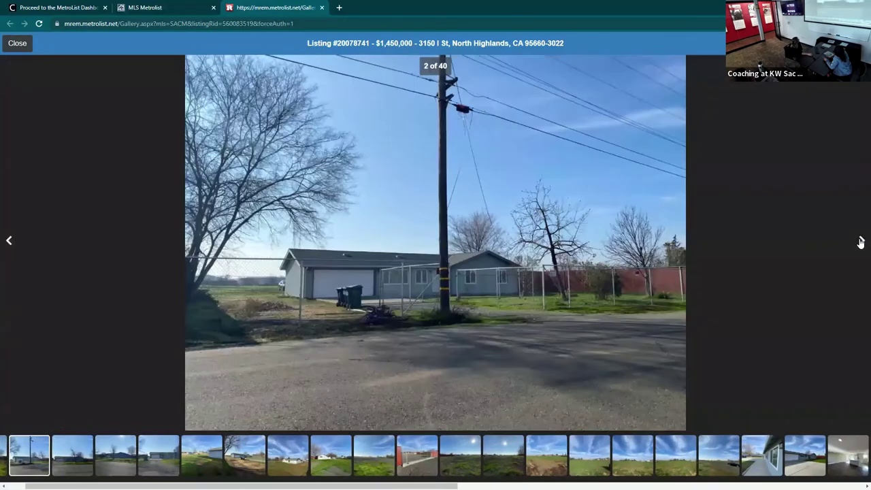
pyautogui.click(861, 241)
pyautogui.click(861, 242)
pyautogui.click(860, 242)
pyautogui.click(861, 242)
pyautogui.click(860, 241)
pyautogui.click(860, 242)
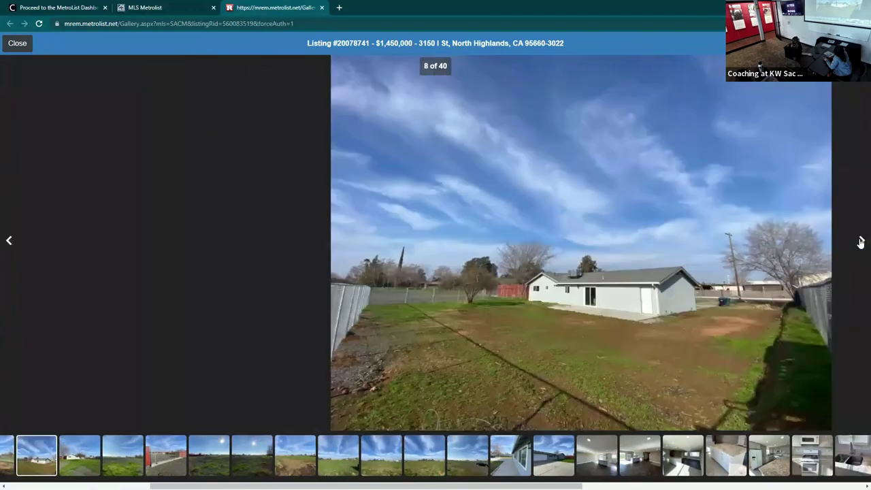
pyautogui.click(861, 242)
pyautogui.click(859, 241)
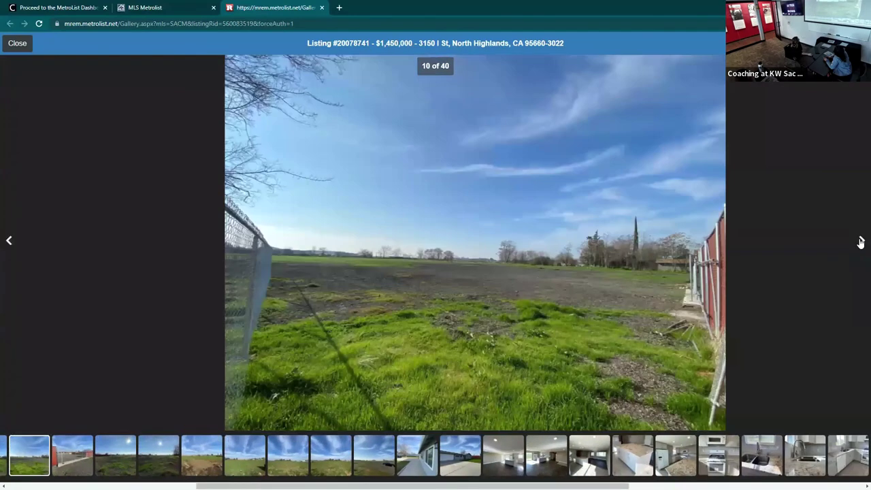
pyautogui.click(859, 241)
pyautogui.click(860, 241)
pyautogui.click(859, 241)
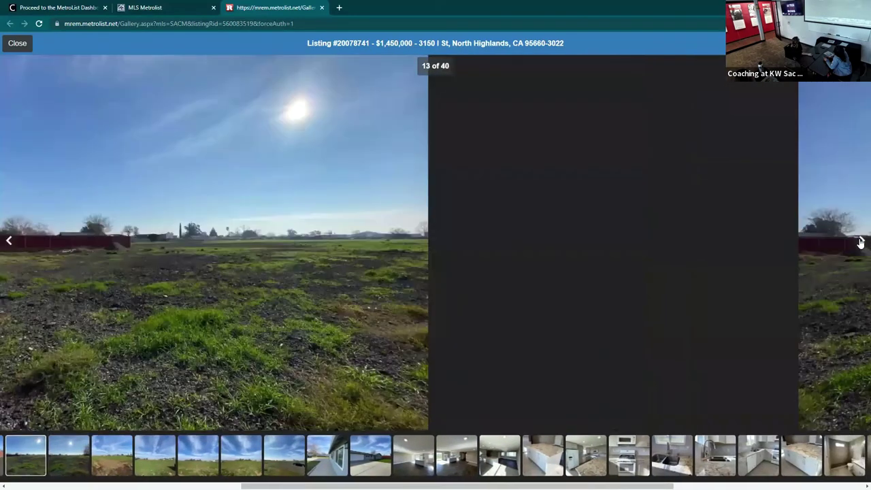
pyautogui.click(859, 241)
pyautogui.click(860, 242)
pyautogui.click(859, 241)
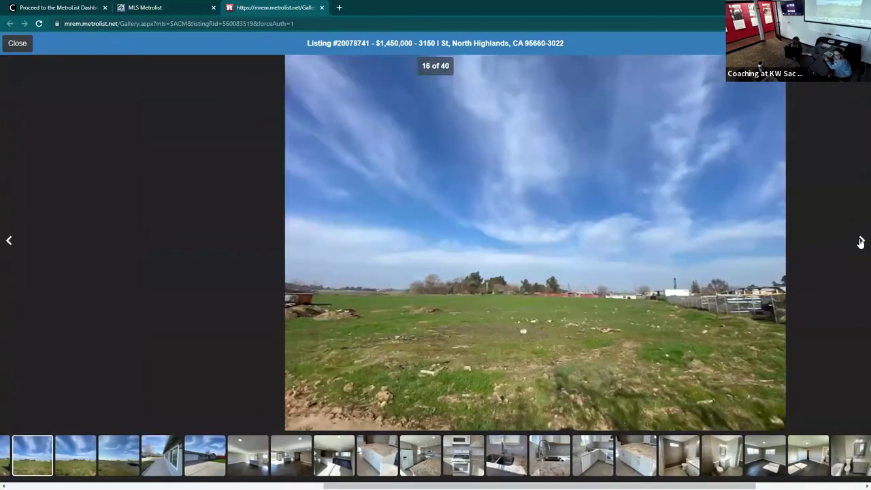
pyautogui.click(859, 242)
pyautogui.click(860, 241)
pyautogui.click(859, 242)
pyautogui.click(860, 241)
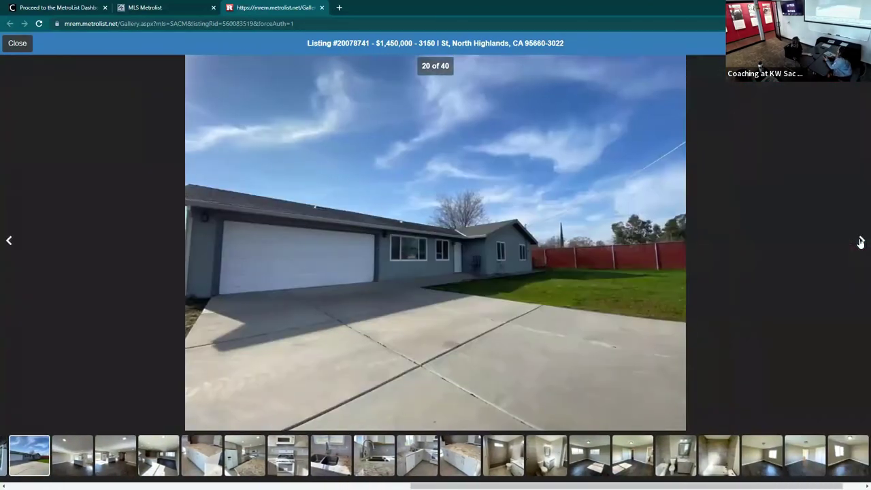
pyautogui.click(860, 241)
pyautogui.click(860, 242)
pyautogui.click(859, 242)
pyautogui.click(860, 242)
pyautogui.click(860, 241)
pyautogui.click(860, 241)
pyautogui.click(859, 241)
pyautogui.click(860, 241)
pyautogui.click(860, 242)
pyautogui.click(860, 241)
pyautogui.click(860, 241)
pyautogui.click(860, 241)
pyautogui.click(859, 241)
pyautogui.click(859, 242)
pyautogui.click(860, 241)
pyautogui.click(860, 242)
pyautogui.click(860, 241)
pyautogui.click(859, 241)
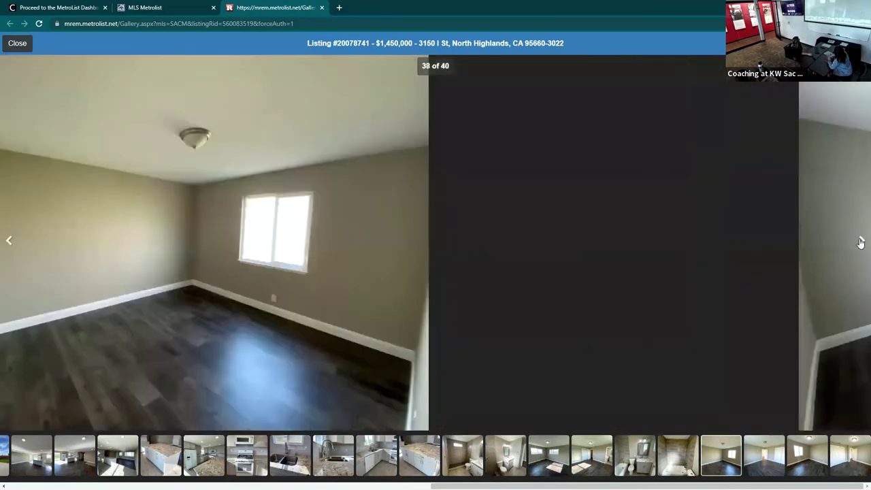
pyautogui.click(860, 241)
pyautogui.click(859, 241)
pyautogui.click(859, 241)
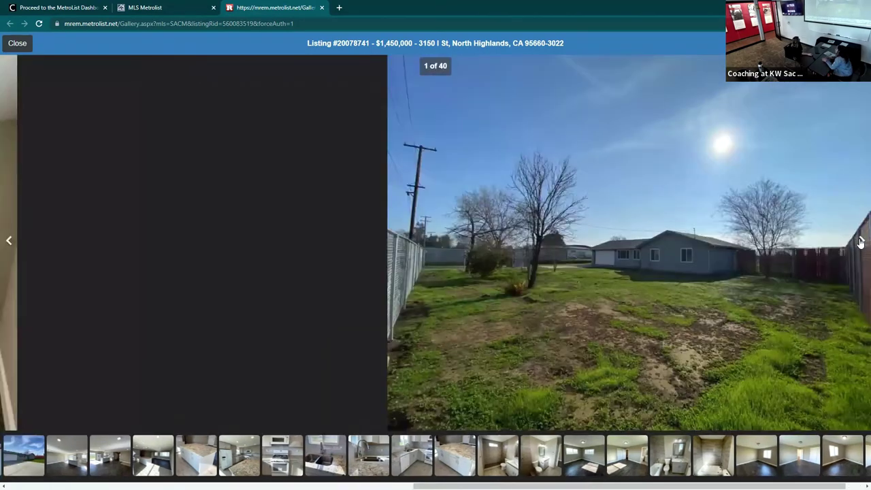
pyautogui.click(17, 43)
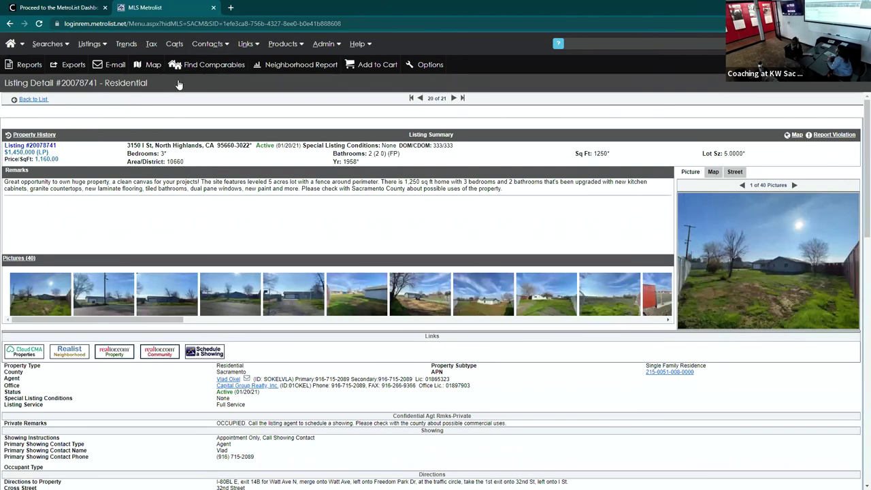
# Start a new Quick Search for Land instead of Residential, Residential Lot subtype, including Closed listings.
pyautogui.click(42, 44)
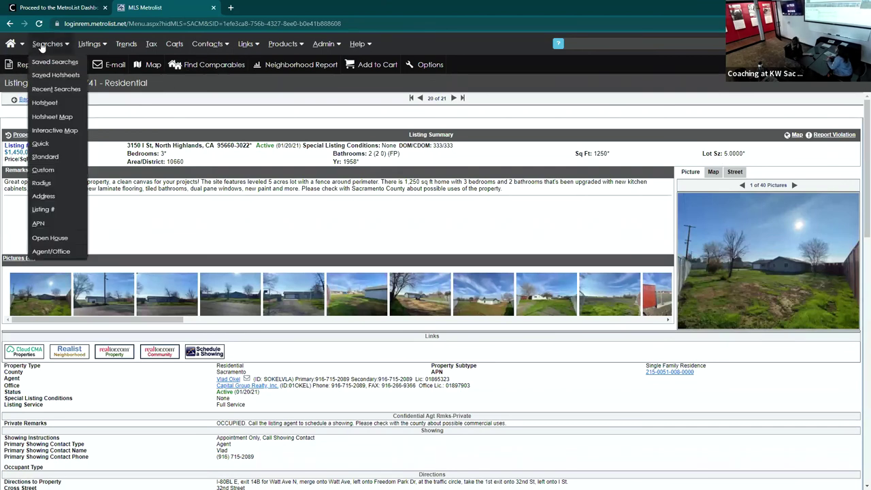
pyautogui.click(39, 144)
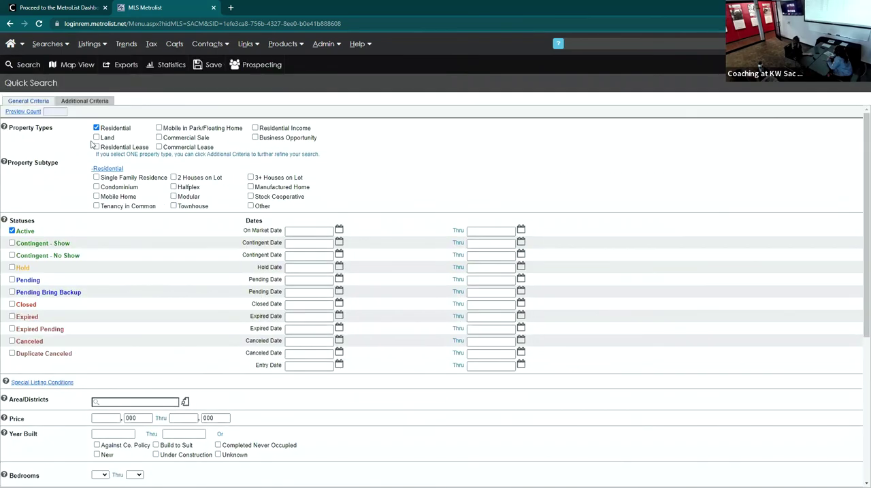
pyautogui.click(96, 138)
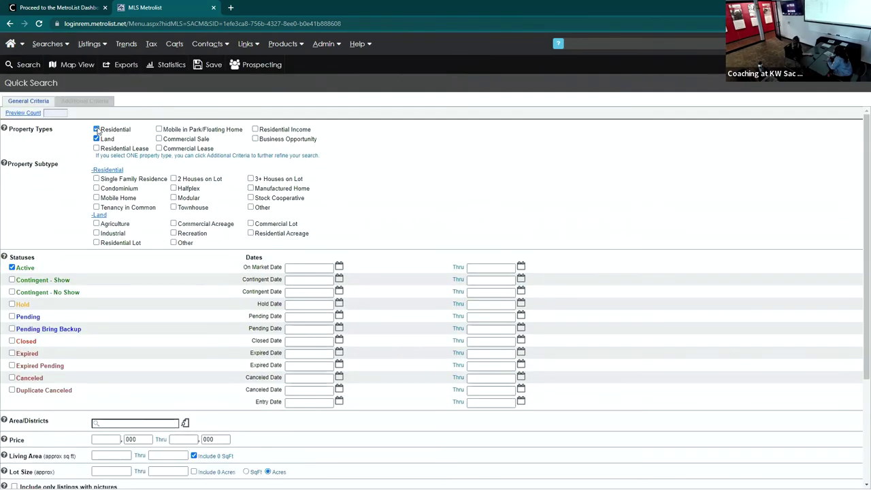
pyautogui.click(96, 128)
pyautogui.click(95, 197)
pyautogui.click(12, 296)
# Set the search area to Rio Linda (10673) in Sacramento county.
pyautogui.click(185, 393)
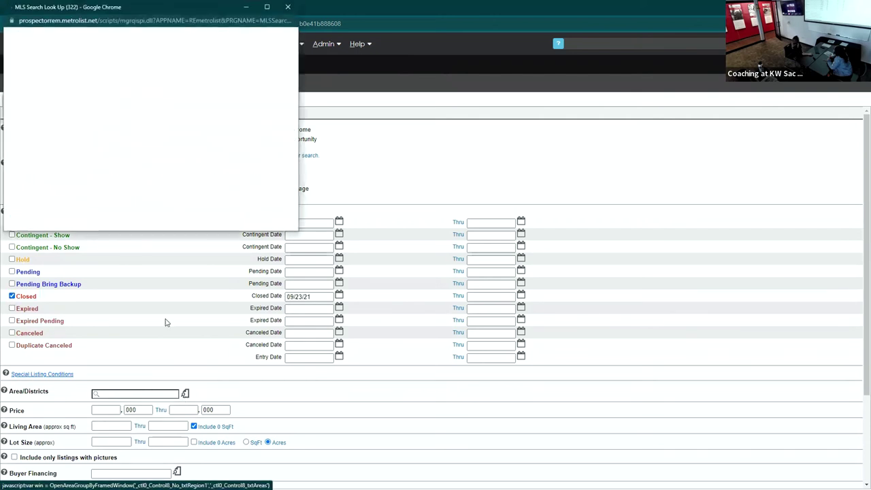
pyautogui.click(9, 142)
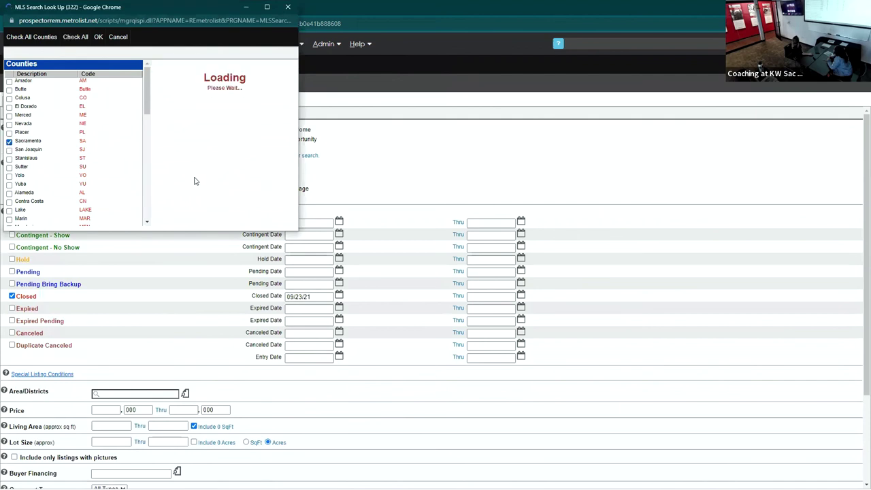
pyautogui.scroll(-1, 162, 176)
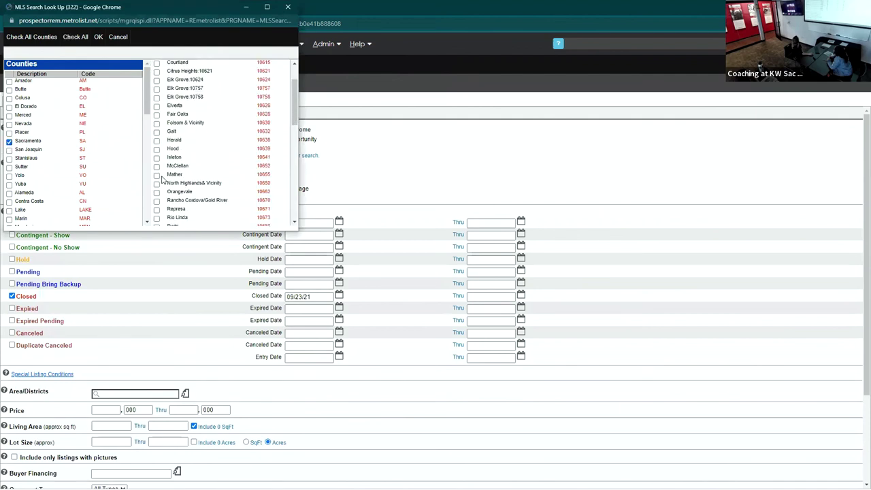
pyautogui.click(156, 218)
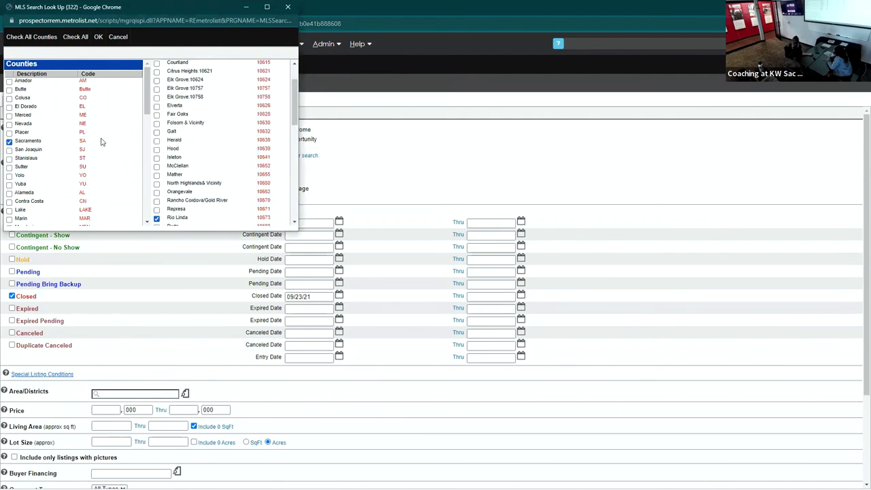
pyautogui.click(98, 37)
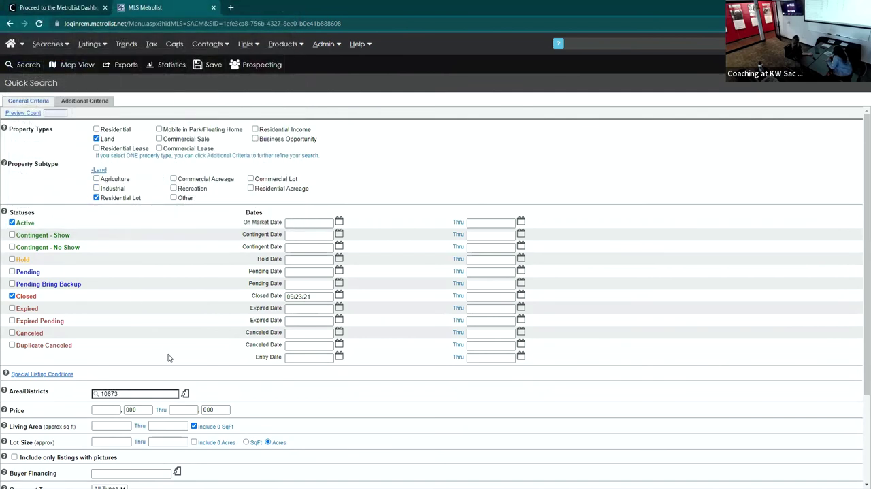
pyautogui.scroll(-1, 78, 406)
pyautogui.scroll(-1, 78, 403)
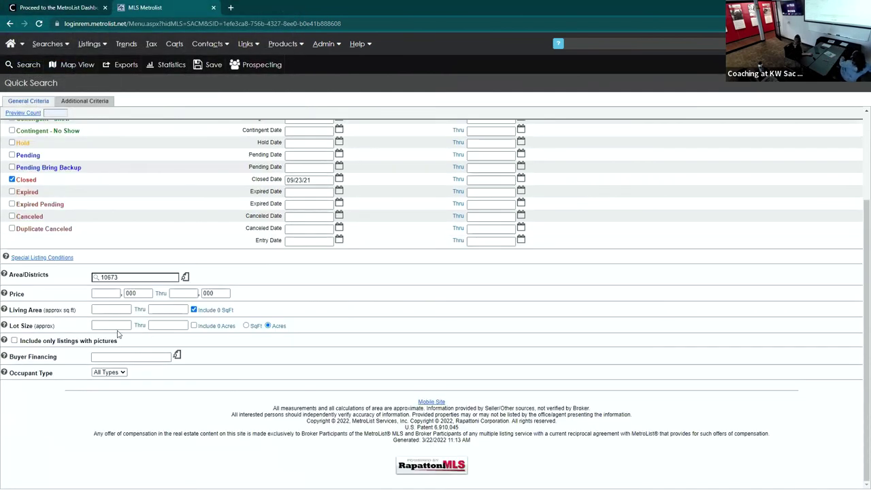
# Enter a lot size range of 1 to 1 and preview the match count.
pyautogui.click(107, 326)
pyautogui.write('1')
pyautogui.press('Tab')
pyautogui.write('1')
pyautogui.click(269, 359)
pyautogui.click(29, 113)
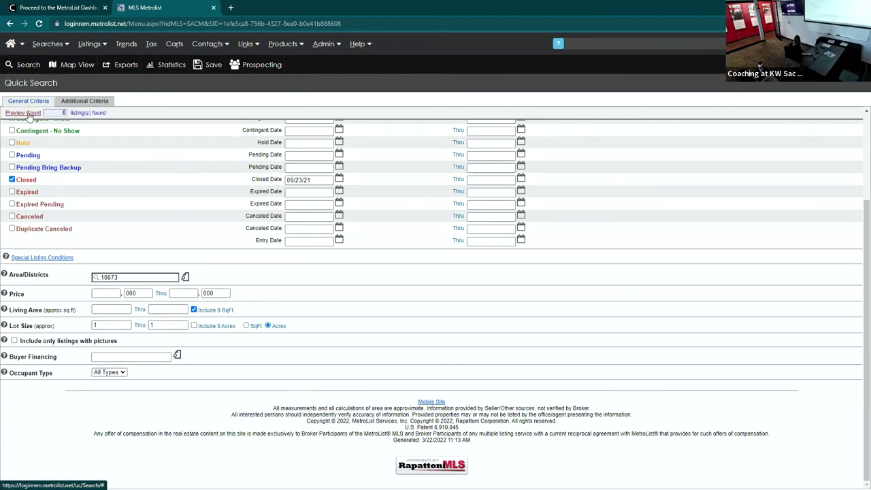
# Change the closed date from 09/23/21 to 01/01/21 using the calendar.
pyautogui.scroll(2, 272, 259)
pyautogui.click(314, 268)
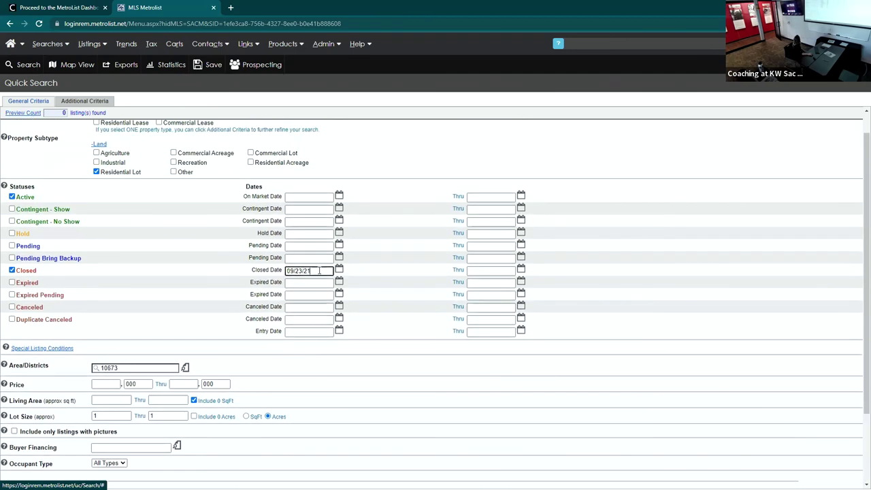
pyautogui.tripleClick(308, 270)
pyautogui.press('BackSpace')
pyautogui.click(339, 270)
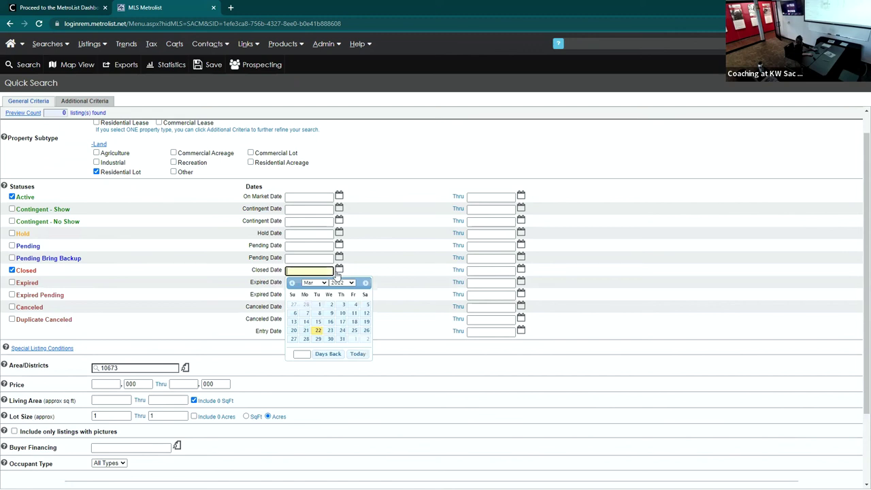
pyautogui.click(291, 283)
pyautogui.click(291, 283)
pyautogui.click(291, 283)
pyautogui.click(291, 283)
pyautogui.click(291, 283)
pyautogui.click(291, 283)
pyautogui.click(291, 283)
pyautogui.click(291, 283)
pyautogui.click(291, 283)
pyautogui.click(291, 283)
pyautogui.click(291, 282)
pyautogui.click(292, 283)
pyautogui.click(291, 283)
pyautogui.click(291, 283)
pyautogui.click(352, 306)
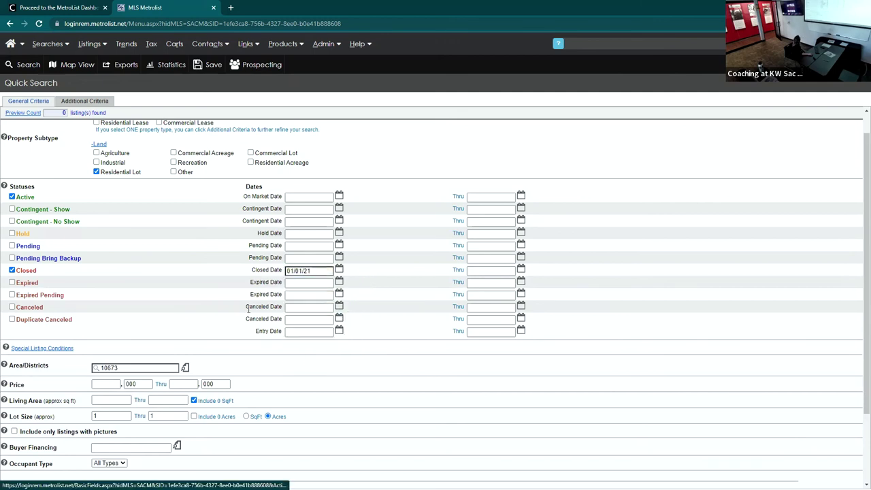
# Clear both lot size fields, recount, and show the 7 matching listings.
pyautogui.scroll(-2, 136, 353)
pyautogui.click(104, 325)
pyautogui.press('BackSpace')
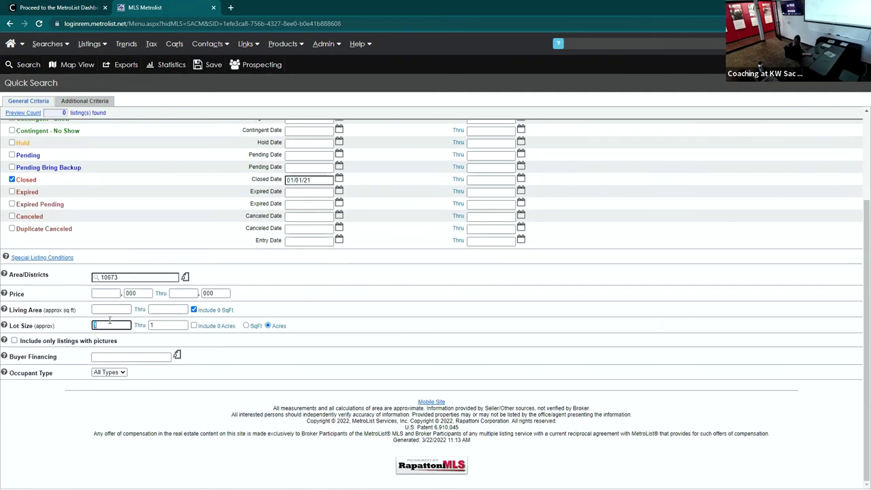
pyautogui.press('Tab')
pyautogui.press('BackSpace')
pyautogui.press('Tab')
pyautogui.click(21, 113)
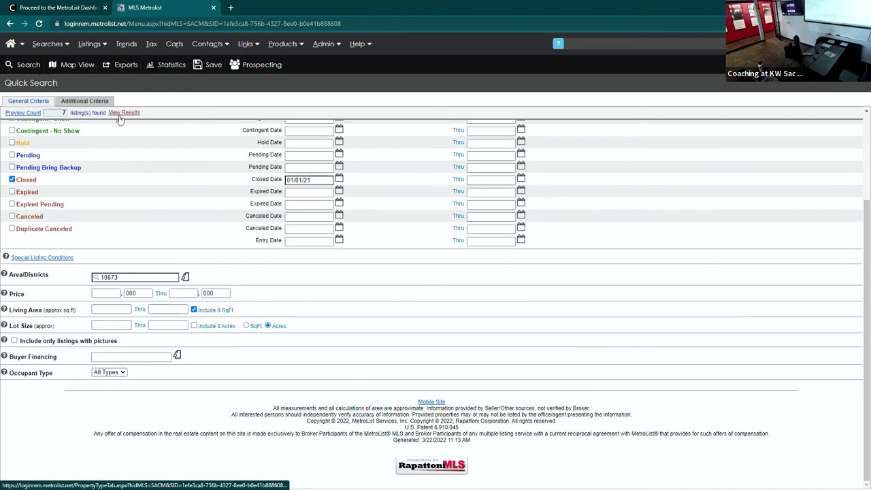
pyautogui.click(124, 113)
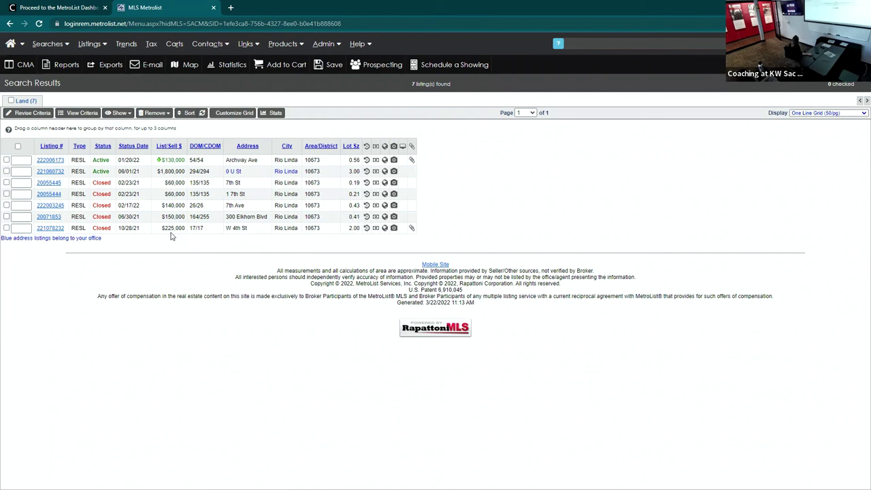
pyautogui.click(47, 230)
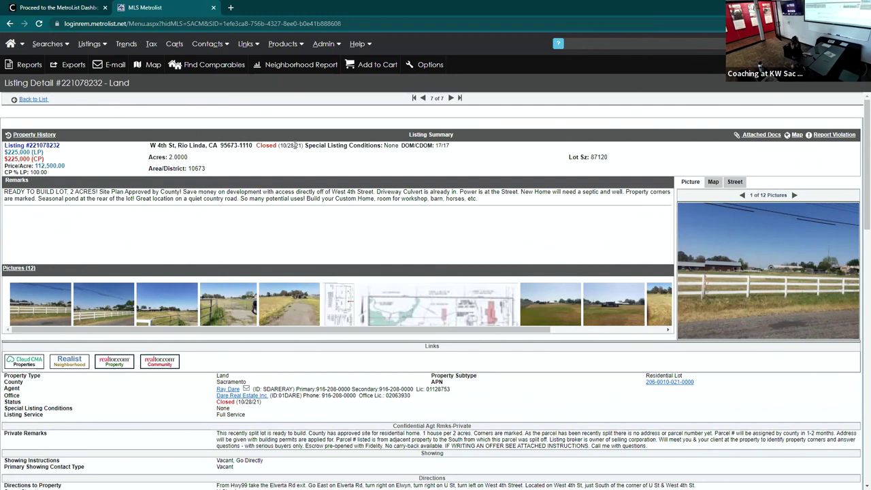
pyautogui.click(26, 100)
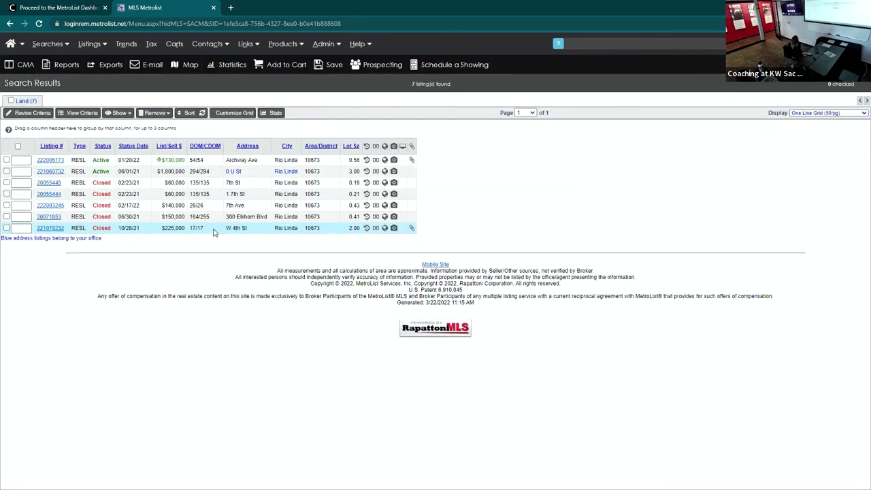